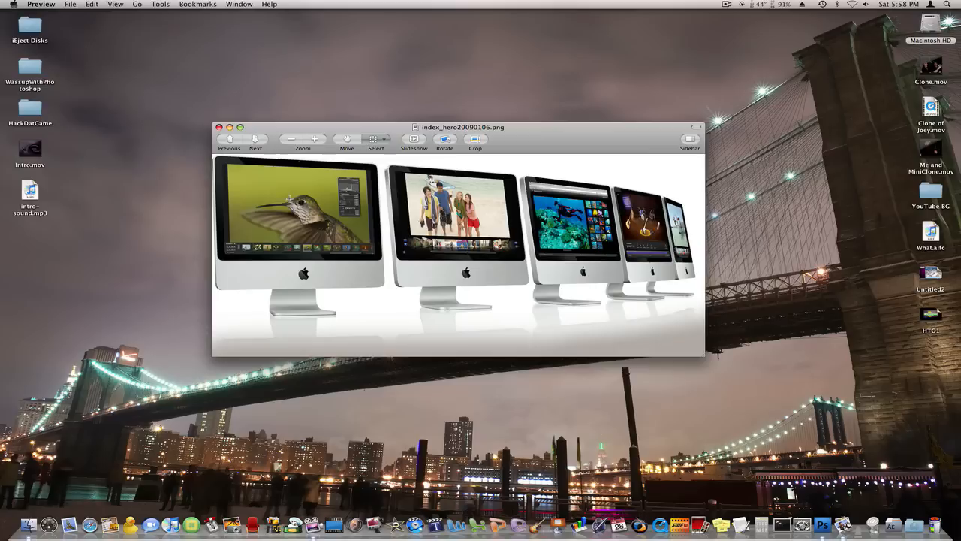
# Step: Quit the image preview and open index_hero20090106.png in Adobe Photoshop CS4, placing its window clear of the tools
pyautogui.press('super+q')
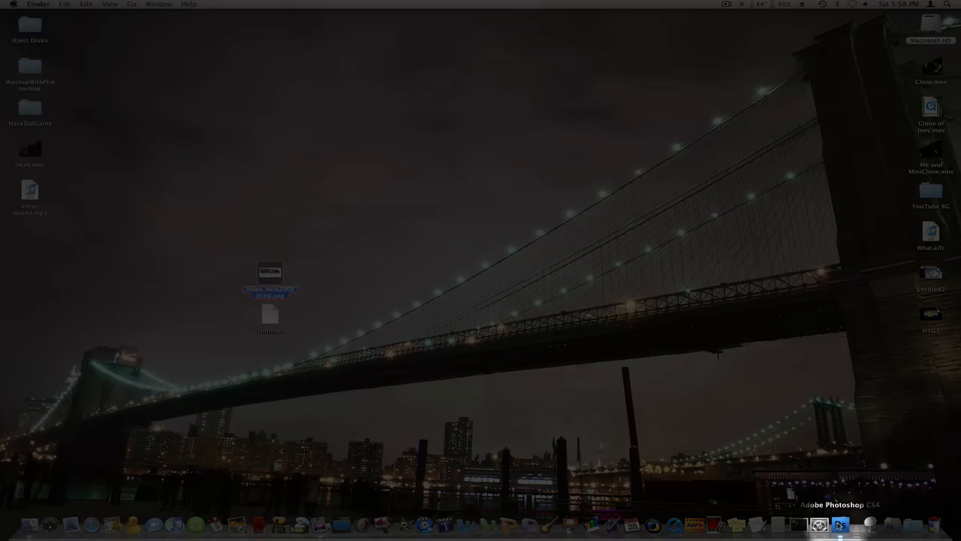
pyautogui.click(839, 524)
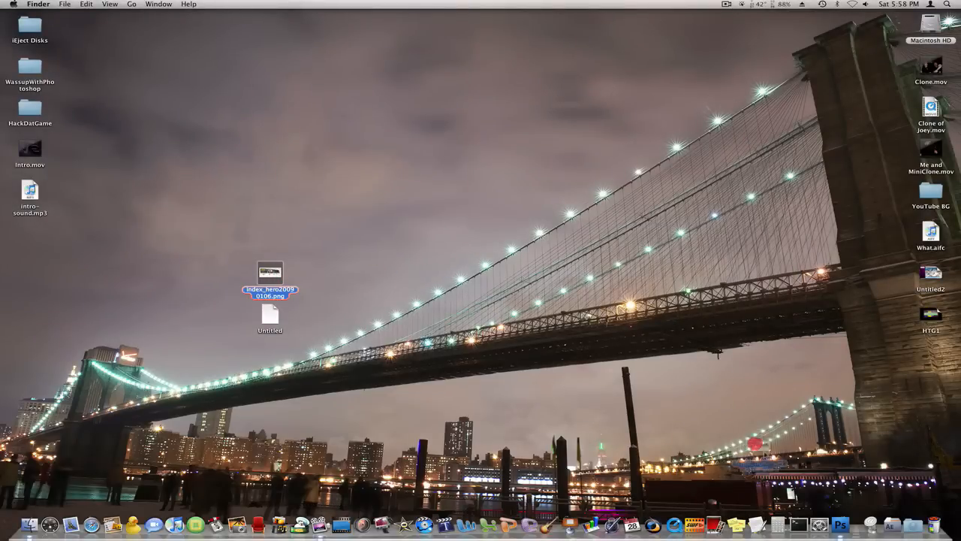
pyautogui.click(846, 528)
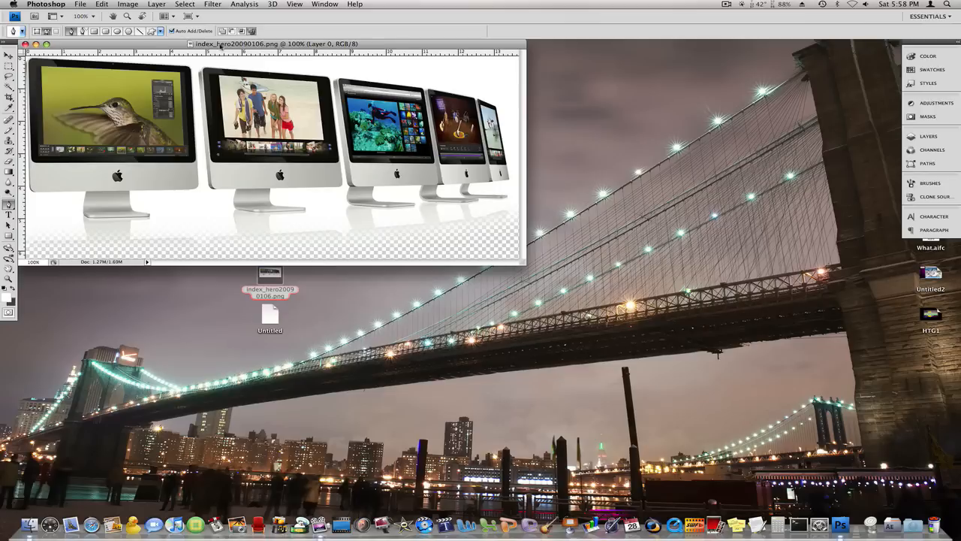
pyautogui.moveTo(220, 45); pyautogui.dragTo(230, 52)
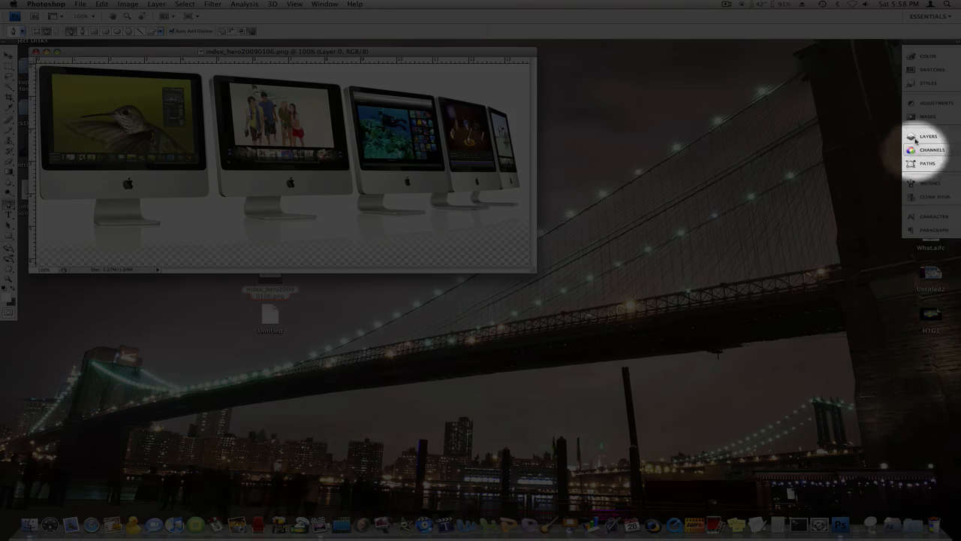
# Step: Add a new blank layer and place it beneath Layer 0
pyautogui.click(920, 136)
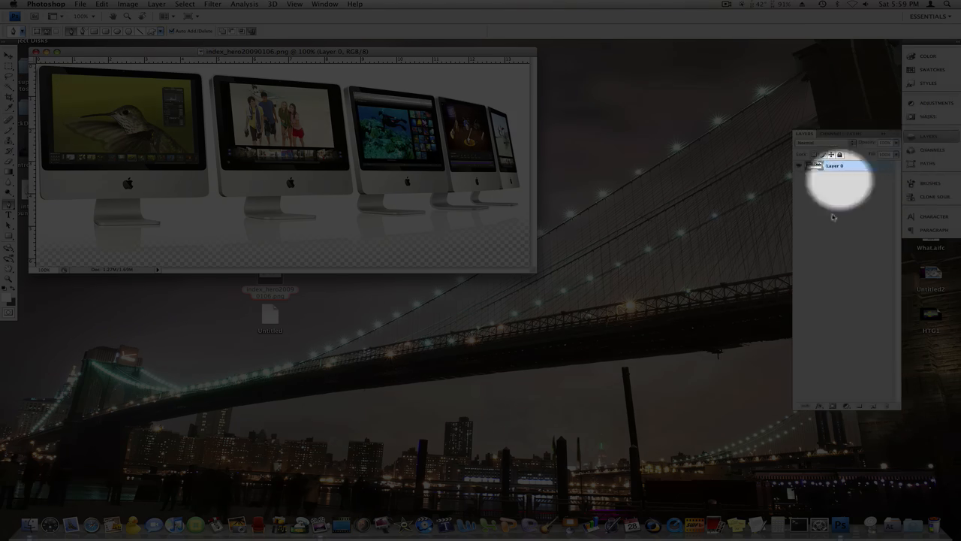
pyautogui.click(872, 406)
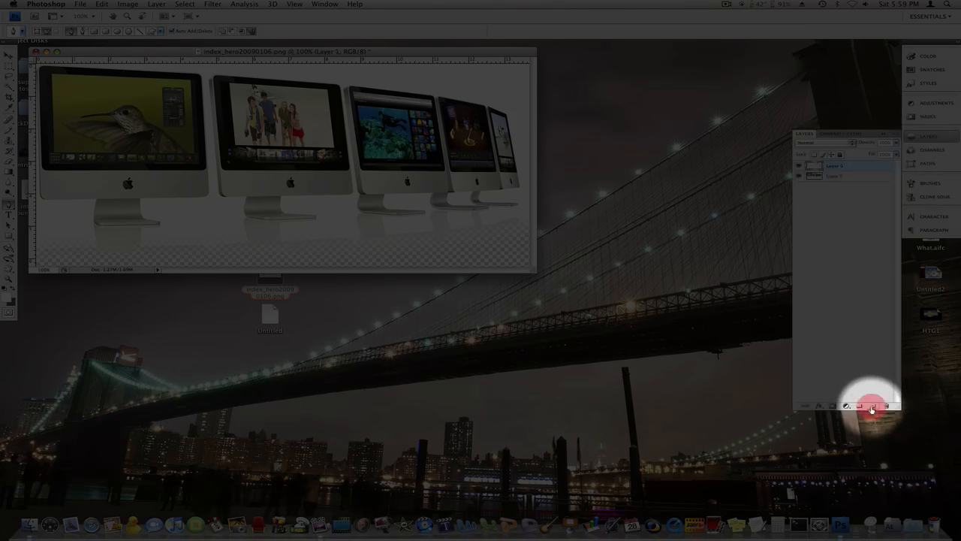
pyautogui.moveTo(826, 165); pyautogui.dragTo(829, 178)
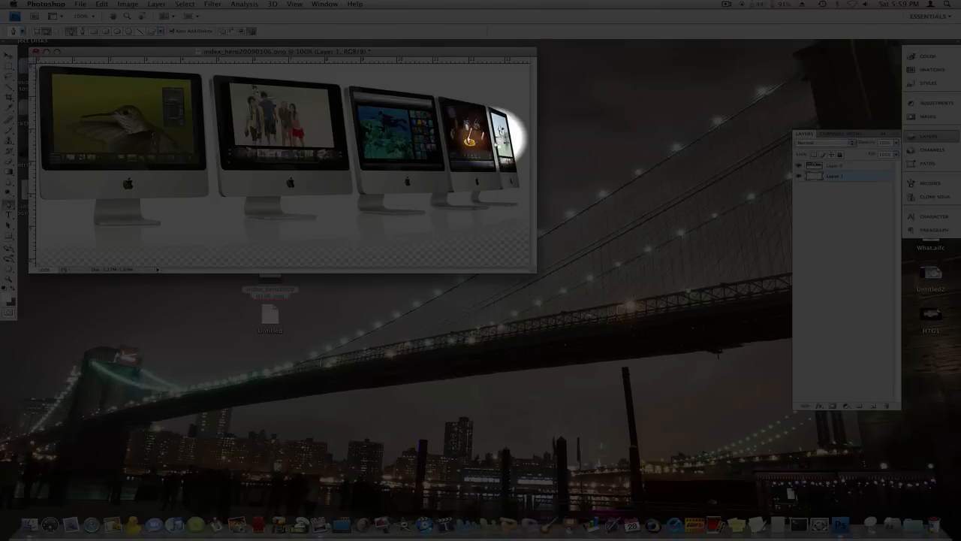
# Step: Fill a full-width rectangular selection over the image's lower half with white on Layer 1, and deselect it
pyautogui.click(8, 66)
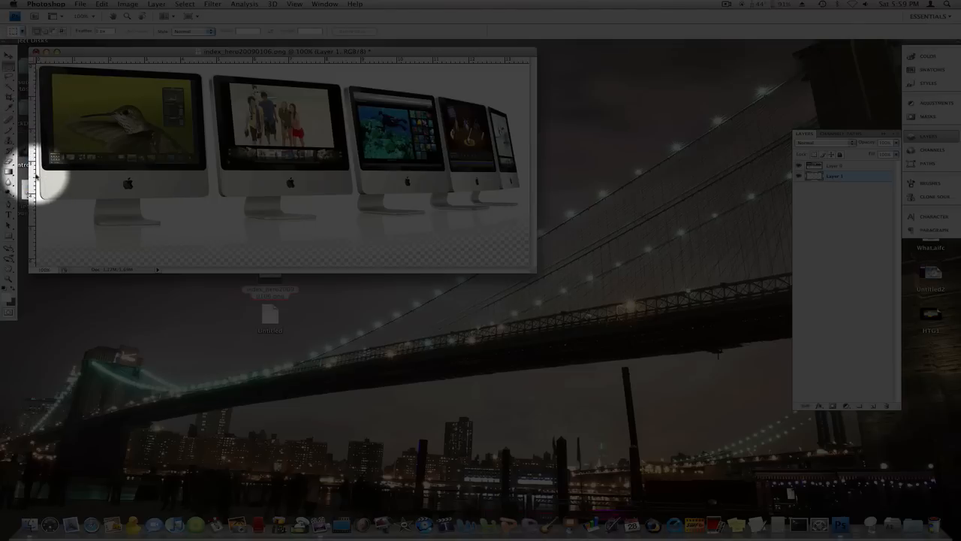
pyautogui.moveTo(39, 192); pyautogui.dragTo(539, 276)
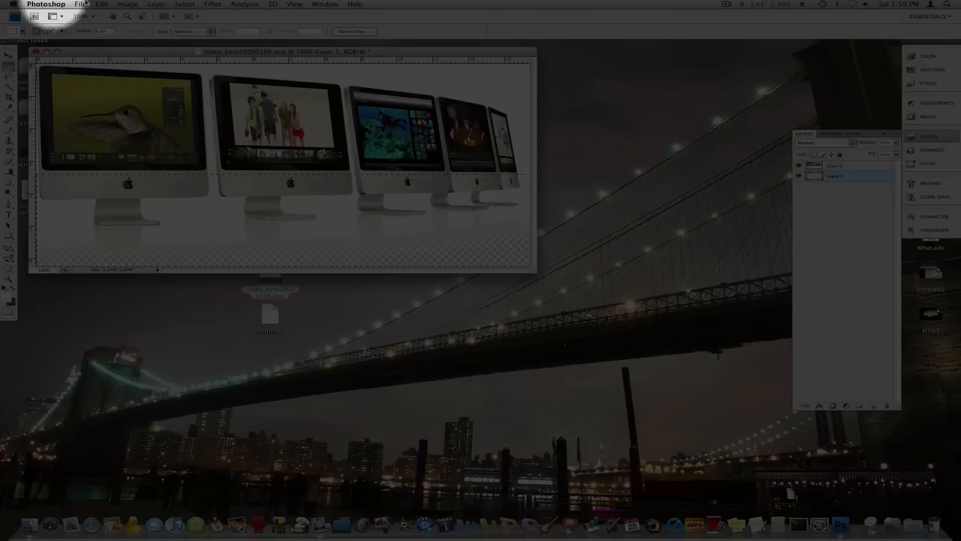
pyautogui.click(80, 5)
pyautogui.moveTo(96, 5)
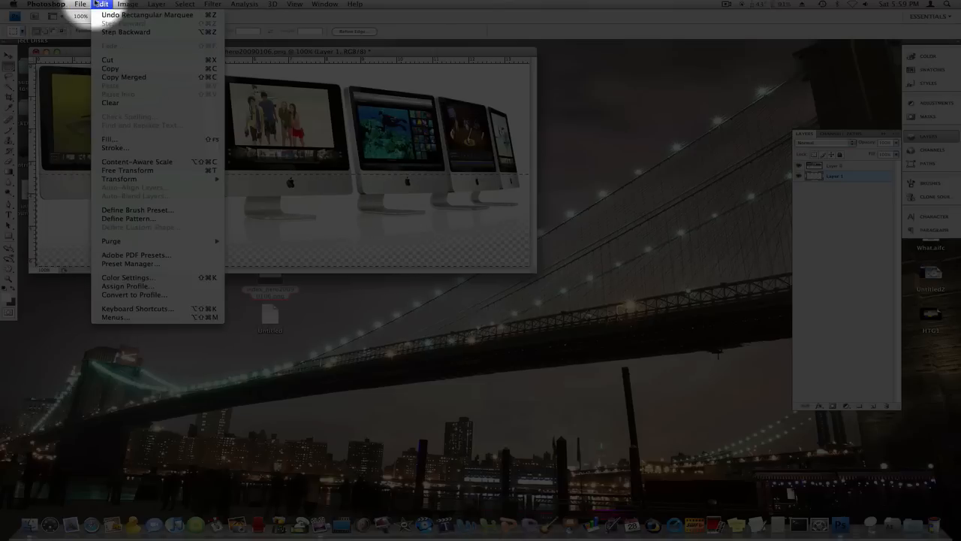
pyautogui.click(139, 139)
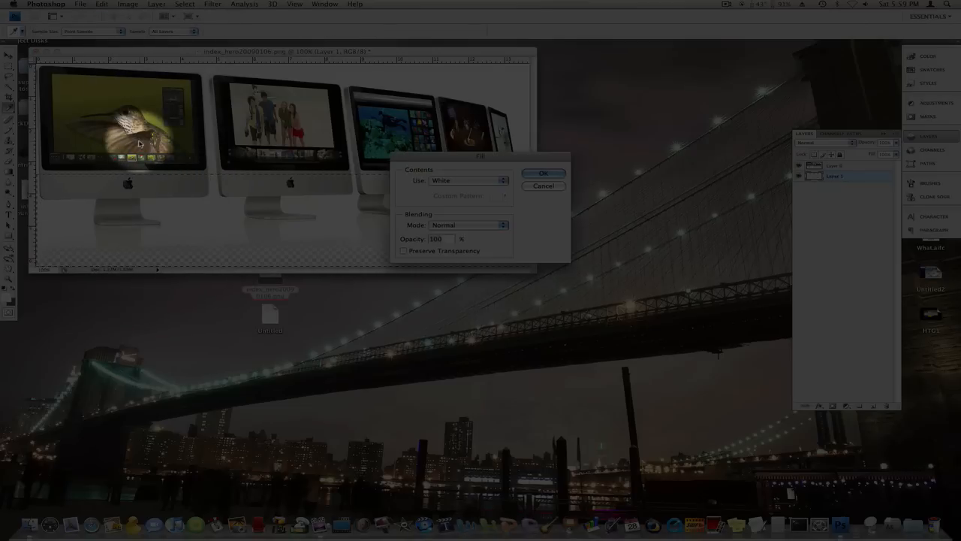
pyautogui.click(433, 180)
pyautogui.click(432, 182)
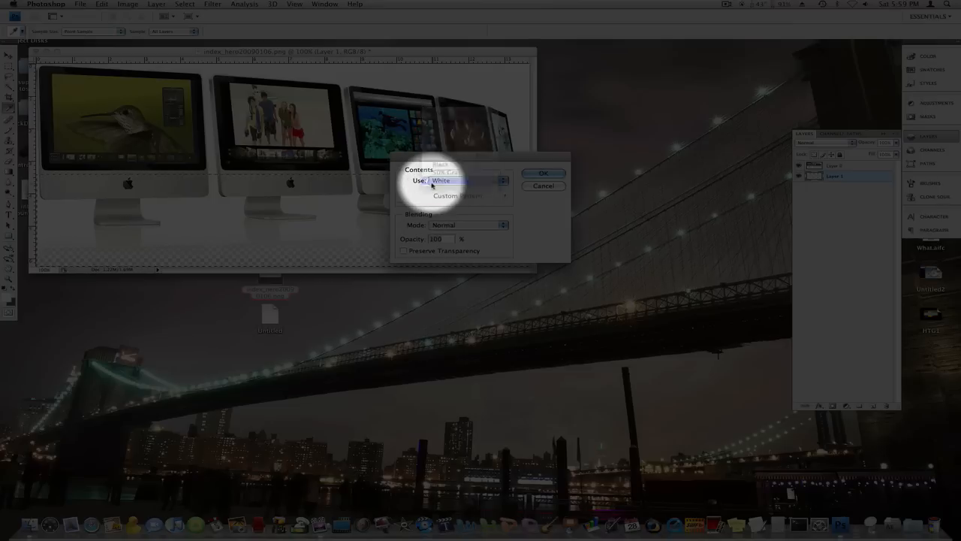
pyautogui.click(527, 172)
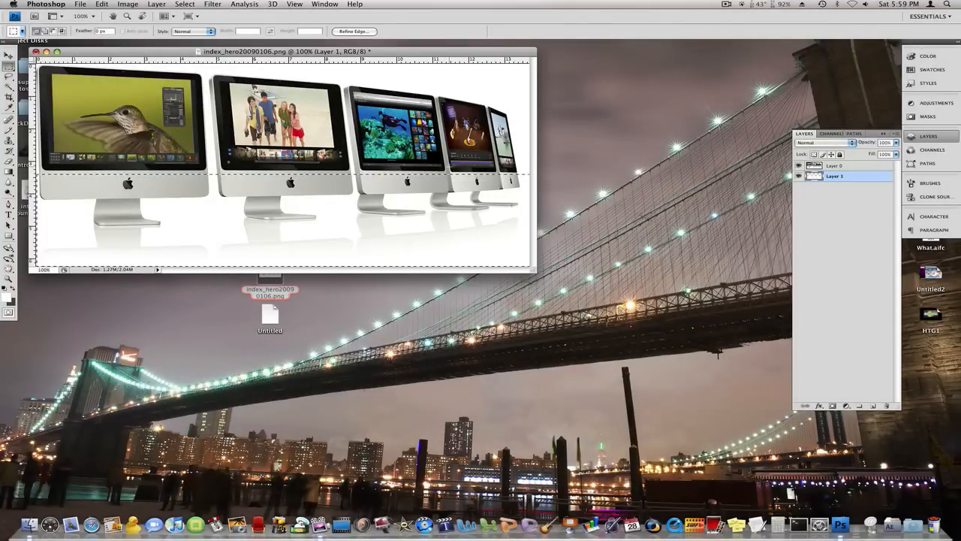
pyautogui.press('super+d')
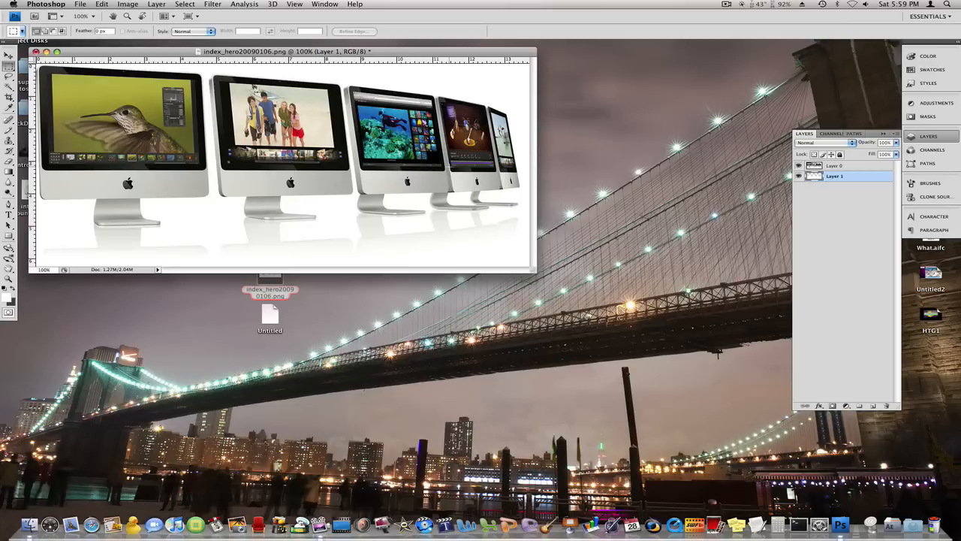
# Step: Enlarge the document window and trace a closed four-corner Pen path around the screen of the hummingbird iMac
pyautogui.moveTo(531, 270); pyautogui.dragTo(833, 478)
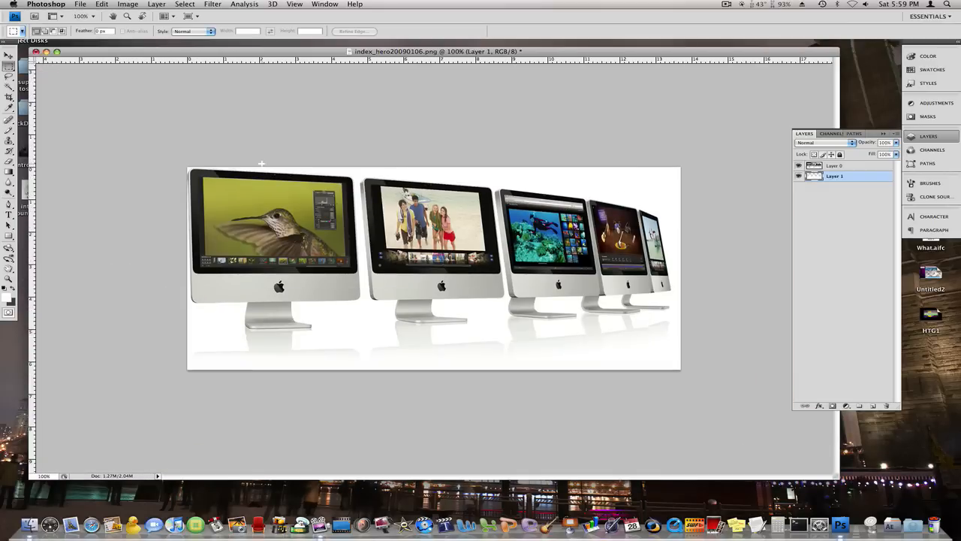
pyautogui.scroll(3, 262, 164)
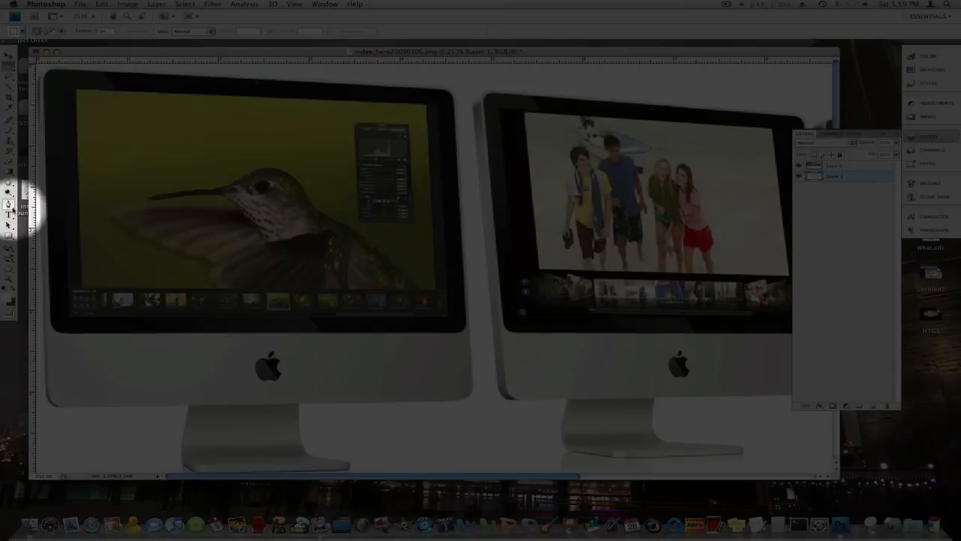
pyautogui.click(9, 203)
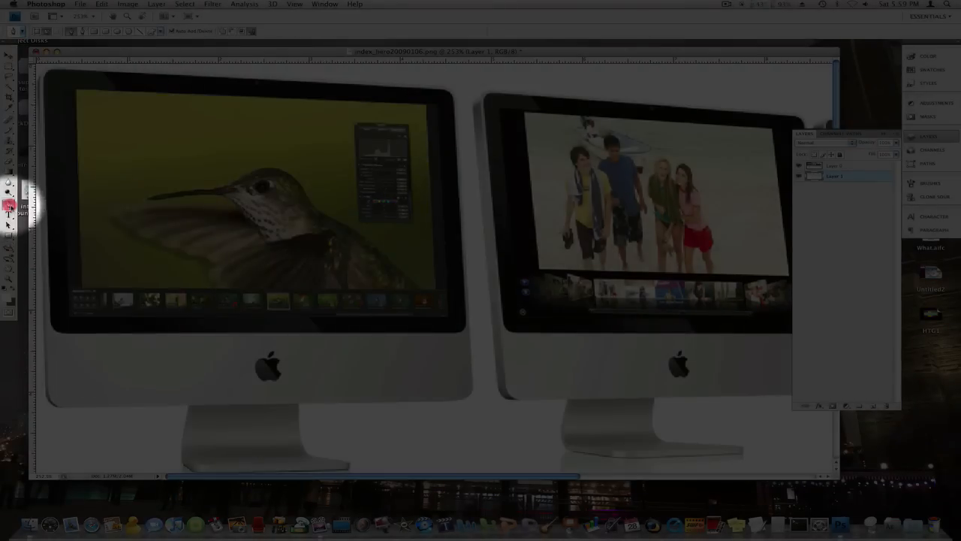
pyautogui.click(69, 318)
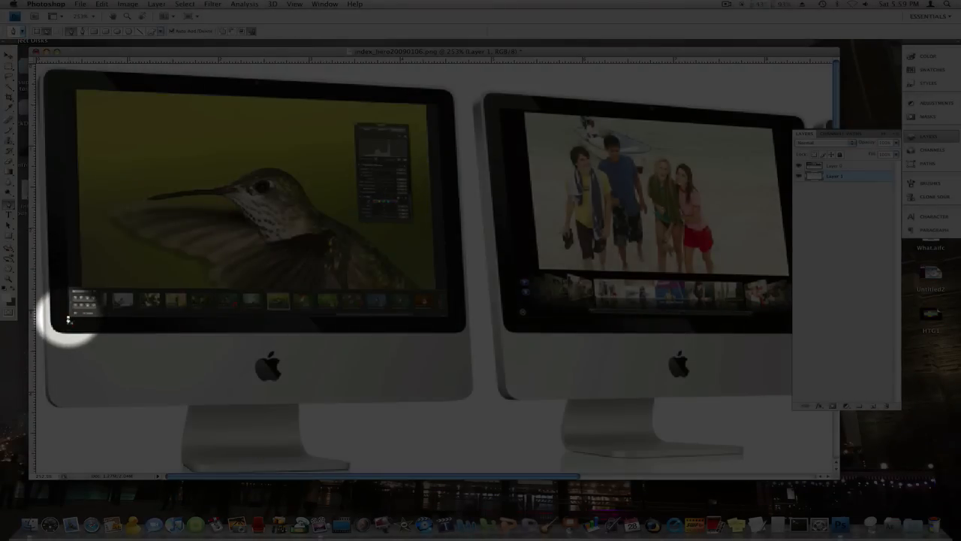
pyautogui.click(63, 89)
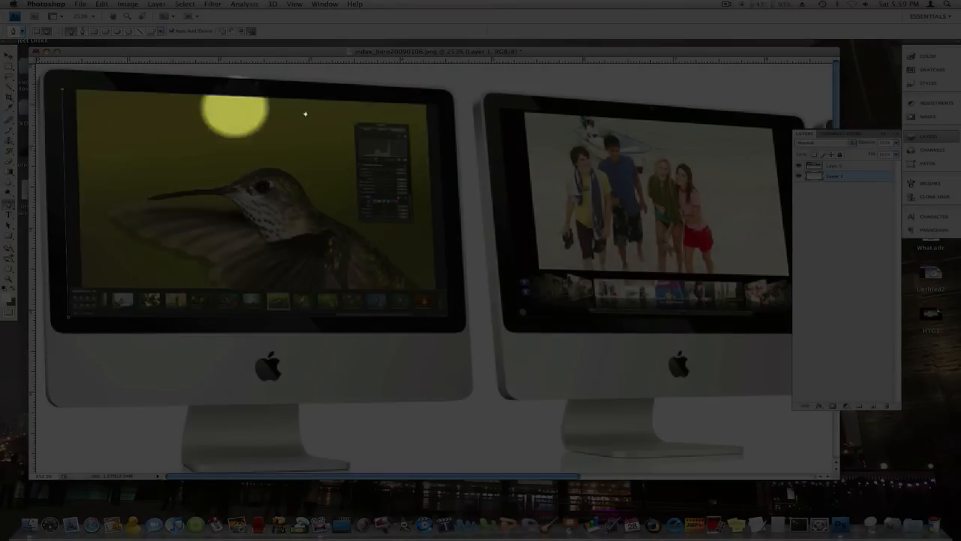
pyautogui.click(439, 108)
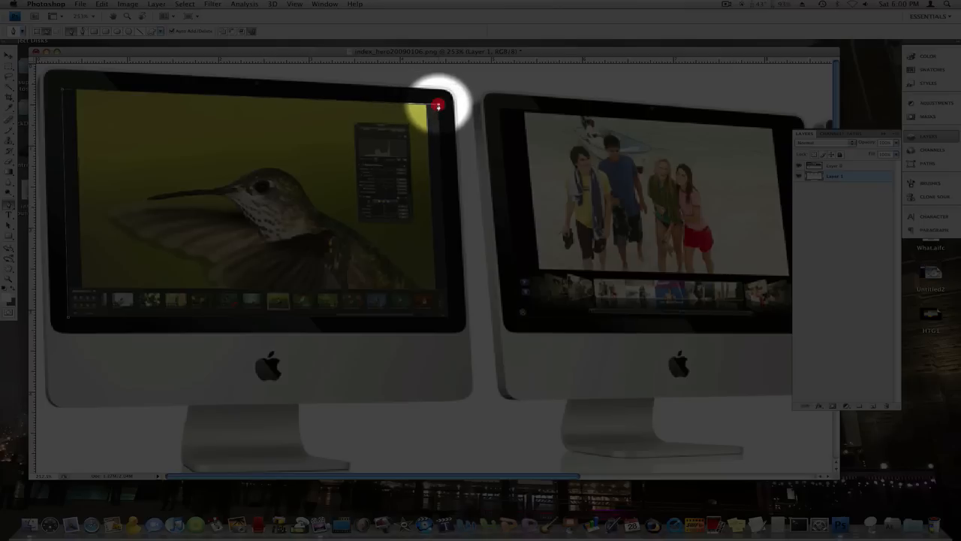
pyautogui.click(446, 318)
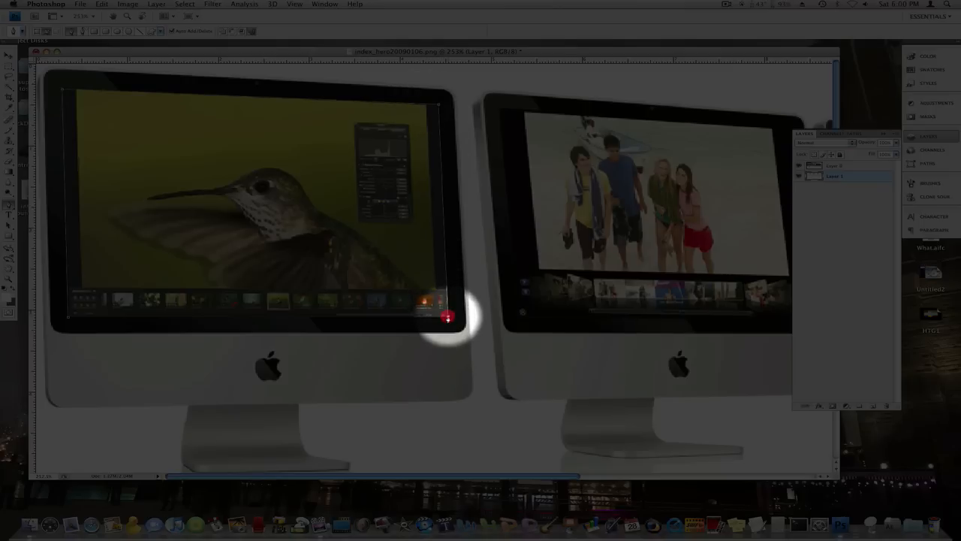
pyautogui.click(67, 316)
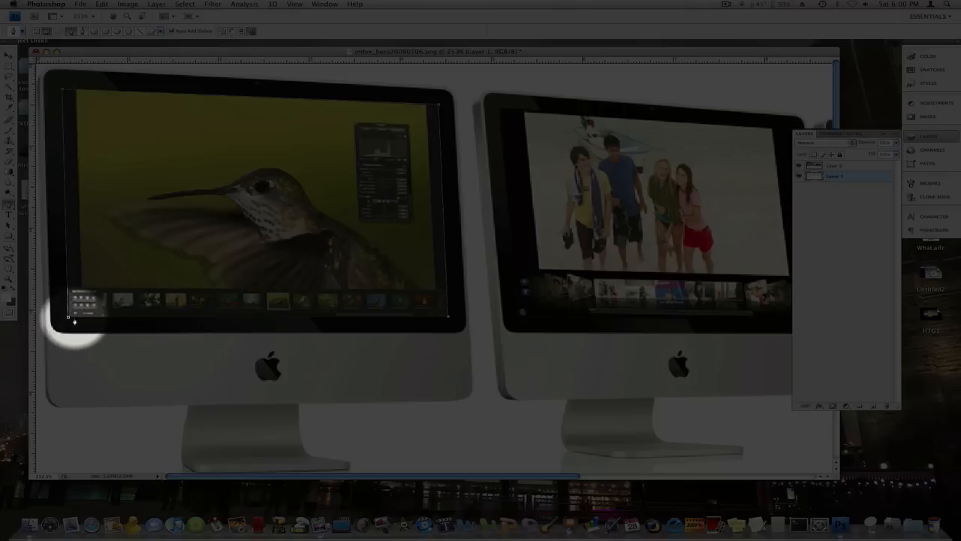
pyautogui.click(68, 317)
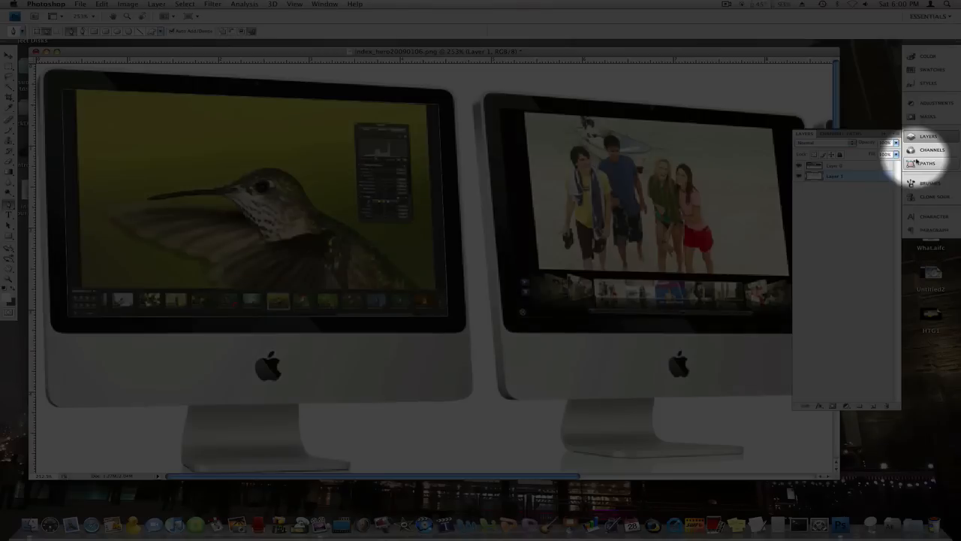
# Step: Load the work path as a selection and delete the hummingbird screen area from Layer 0
pyautogui.click(916, 160)
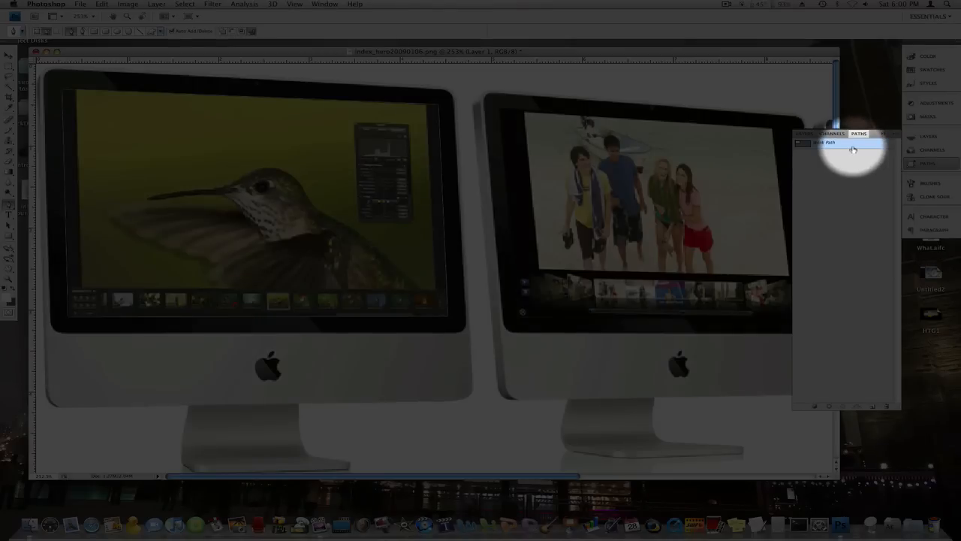
pyautogui.keyDown('super'); pyautogui.click(835, 144); pyautogui.keyUp('super')
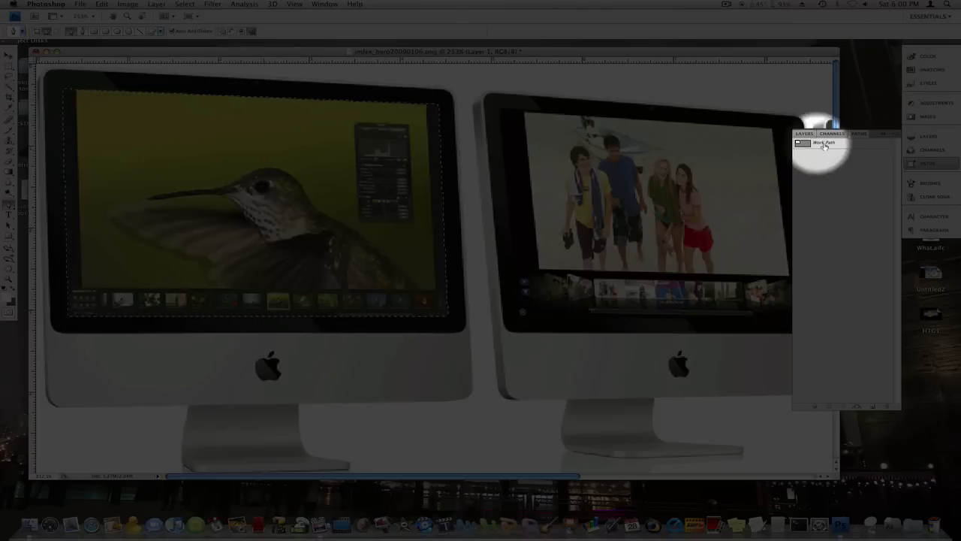
pyautogui.click(804, 132)
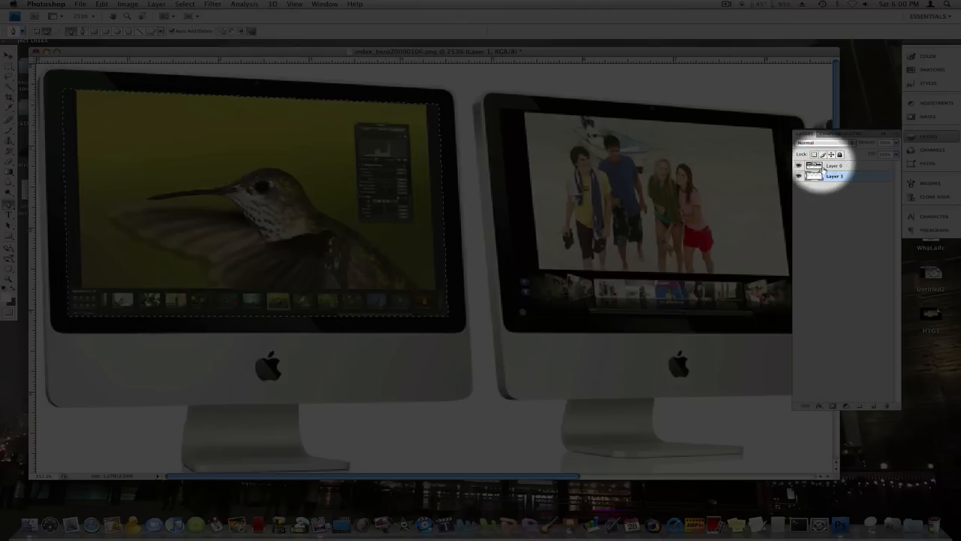
pyautogui.click(826, 165)
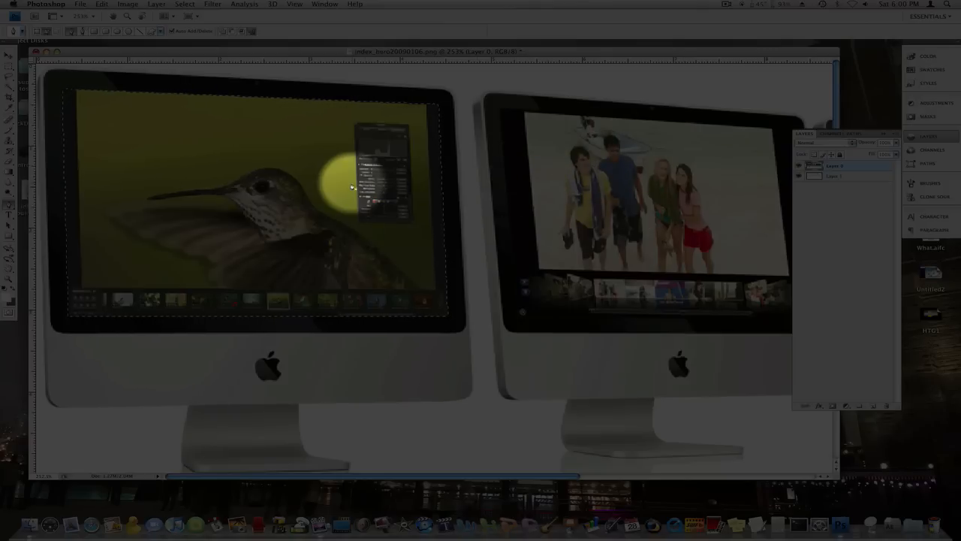
pyautogui.press('BackSpace')
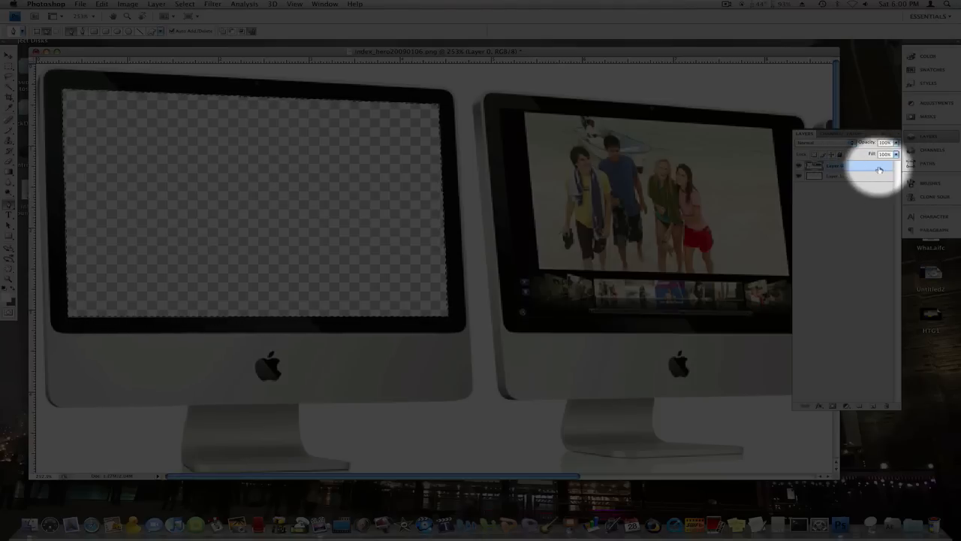
# Step: Lock and unlock all of Layer 0, and clear the selection around the cut-out screen
pyautogui.click(840, 155)
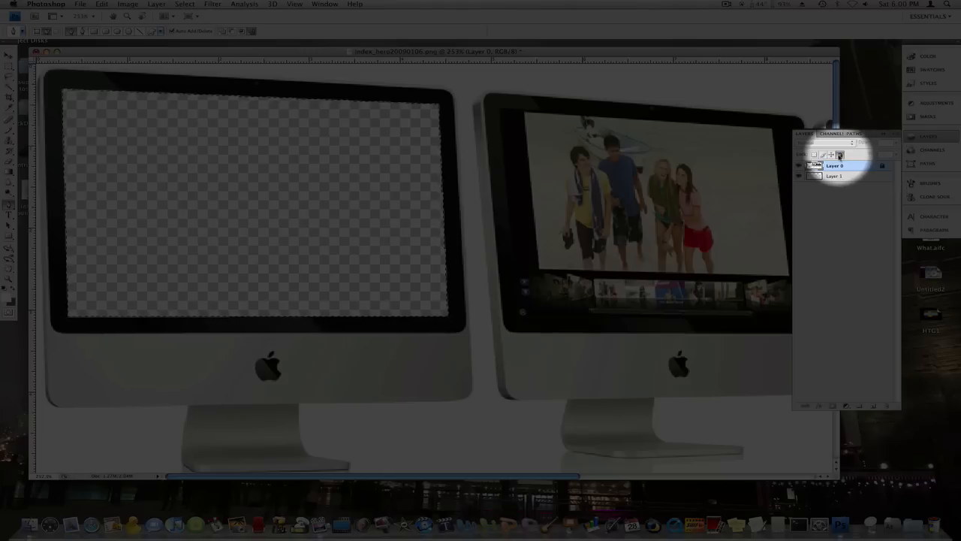
pyautogui.click(839, 155)
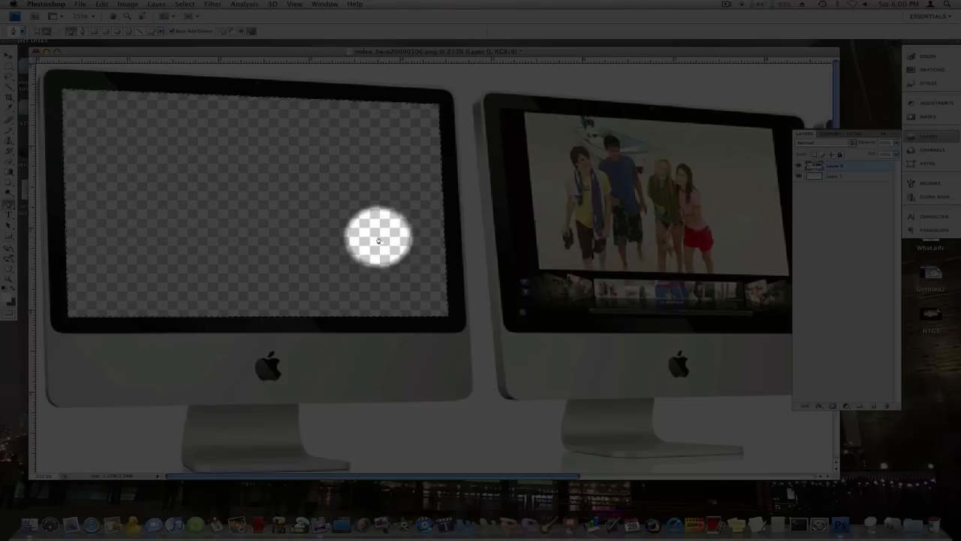
pyautogui.press('super+d')
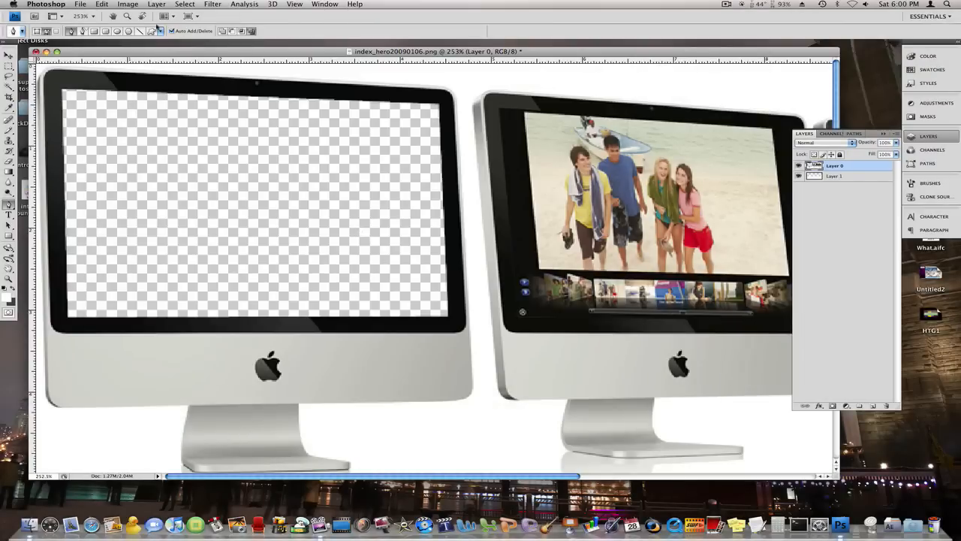
# Step: Save the cut-out image to the Desktop in PNG format under the name Pic
pyautogui.click(45, 4)
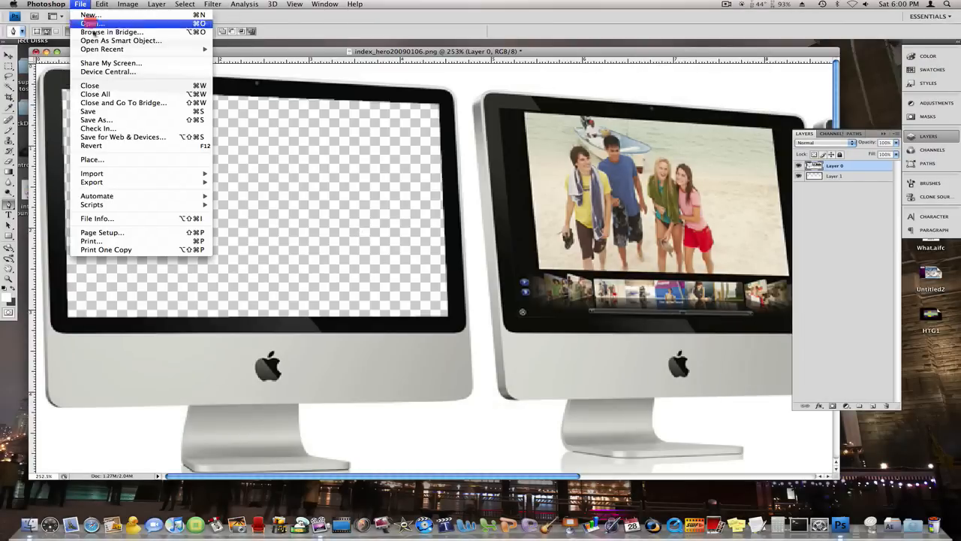
pyautogui.click(113, 119)
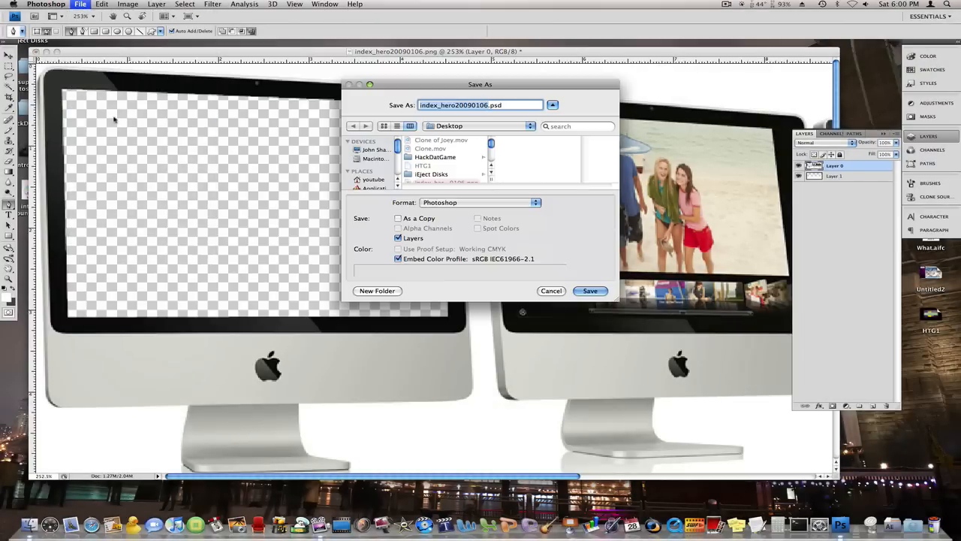
pyautogui.write('Pic')
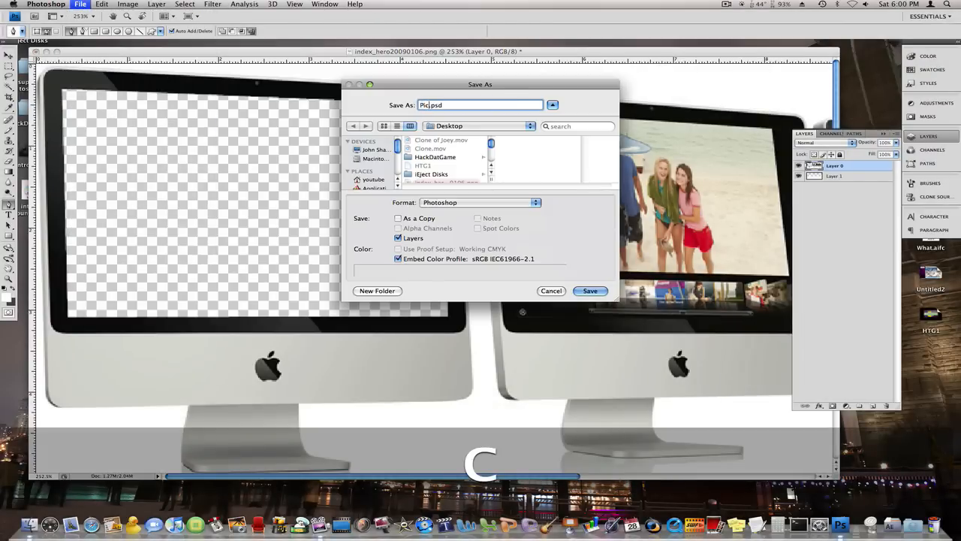
pyautogui.click(470, 204)
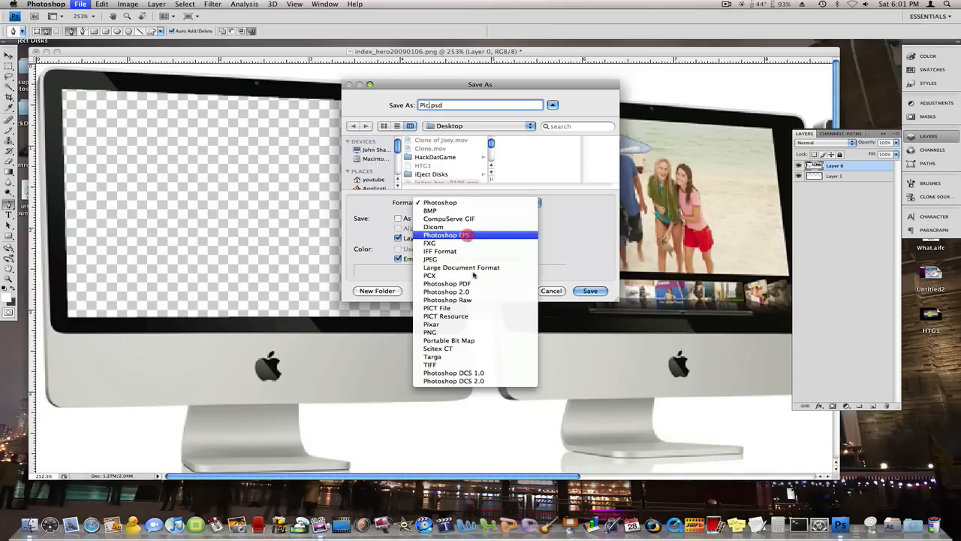
pyautogui.click(458, 333)
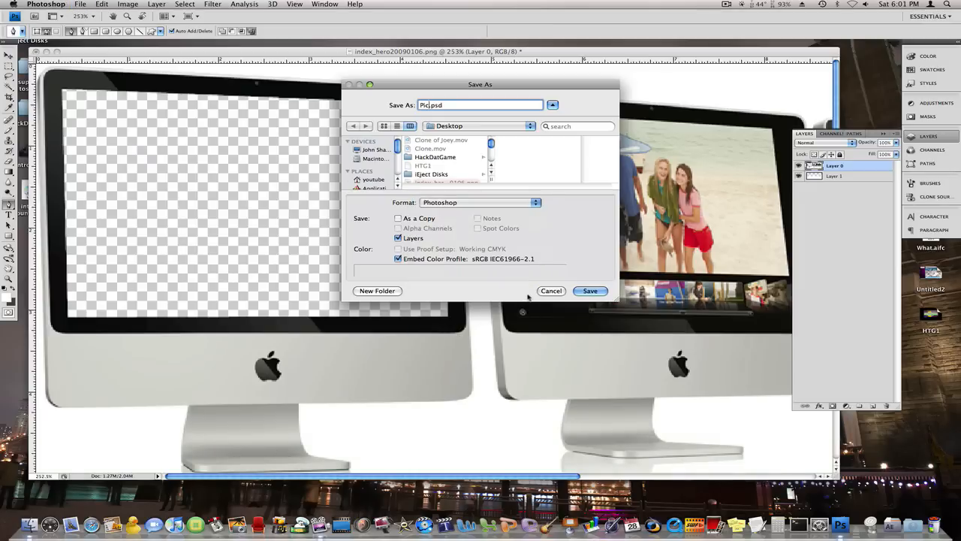
pyautogui.click(590, 291)
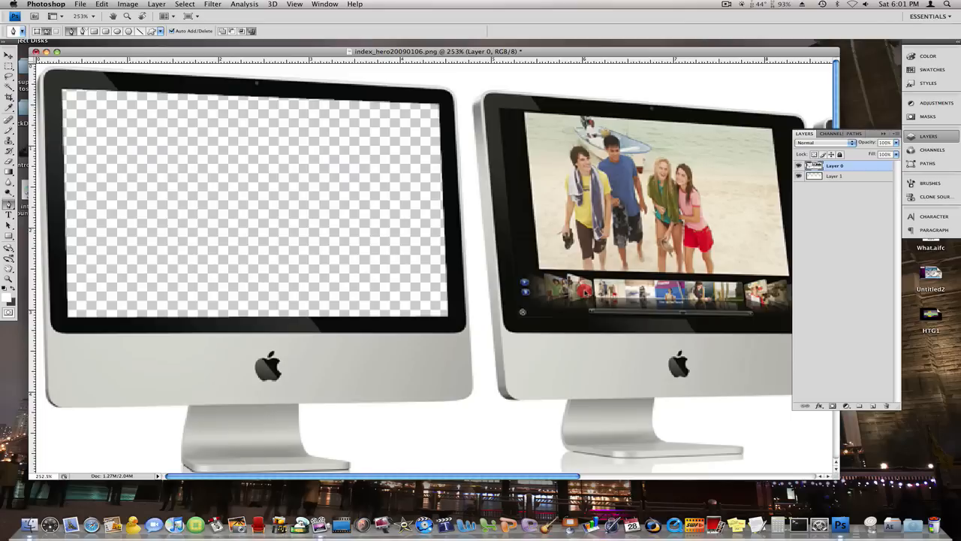
pyautogui.click(497, 181)
# Step: Quit Photoshop without saving the changes to index_hero20090106.png
pyautogui.press('super+q')
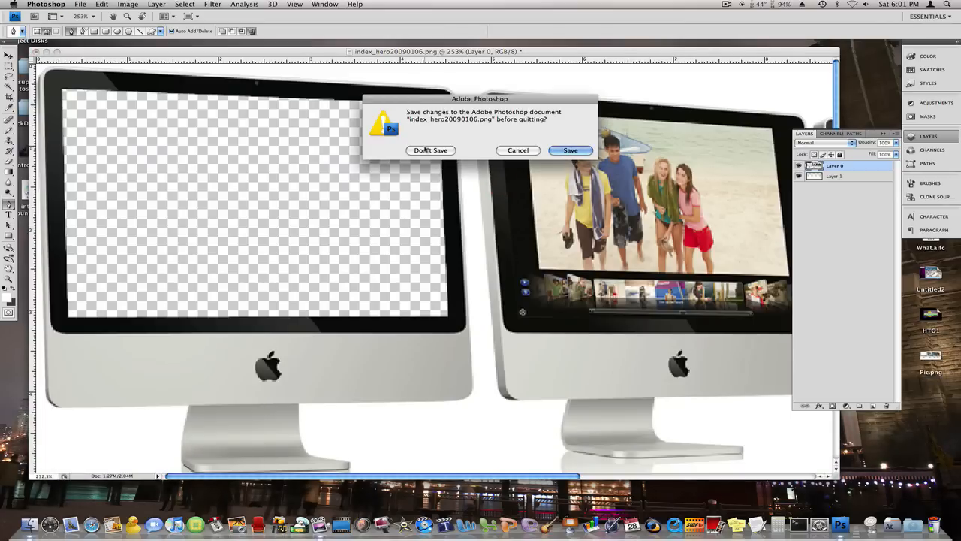
pyautogui.click(425, 149)
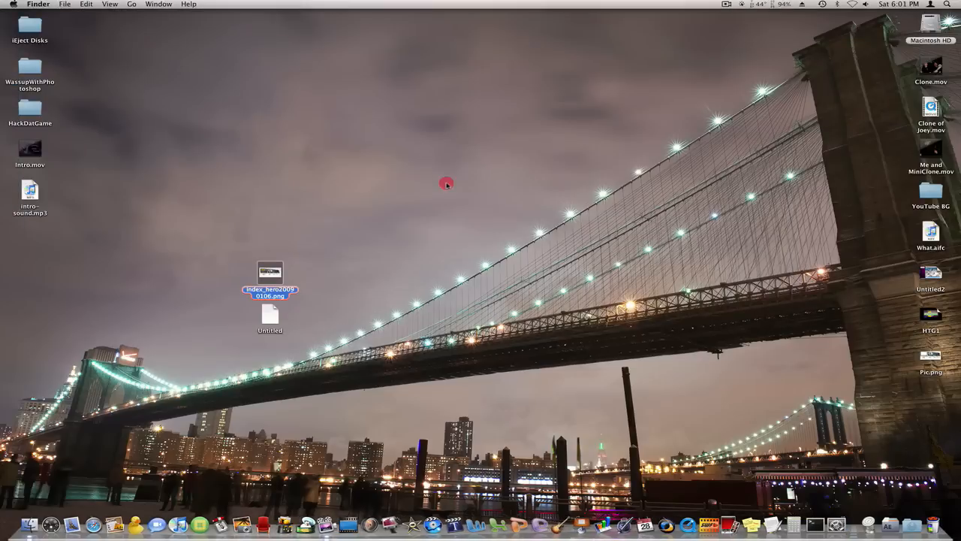
pyautogui.click(447, 184)
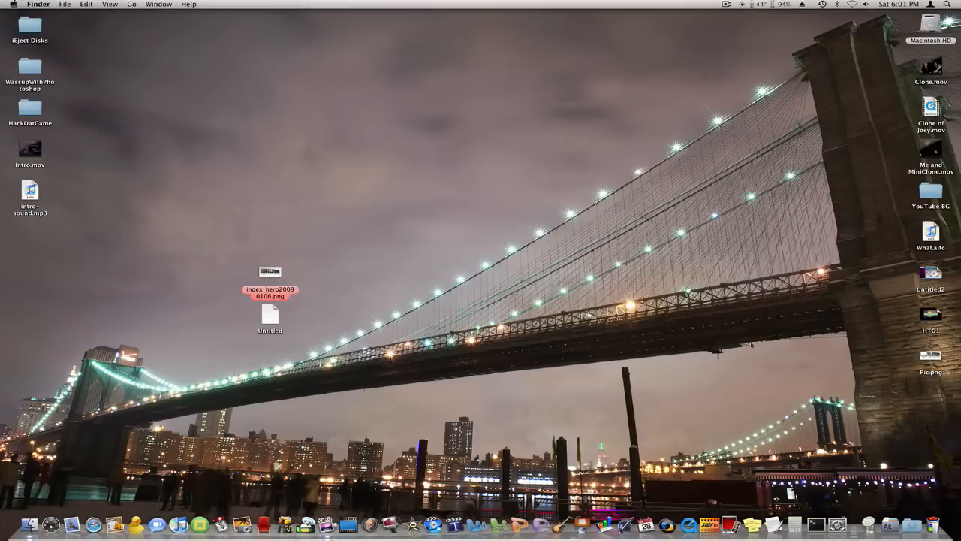
# Step: Place Pic.png above index_hero20090106.png and Untitled beside them on the desktop, and open the Untitled project in ScreenFlow
pyautogui.moveTo(930, 355); pyautogui.dragTo(270, 233)
pyautogui.click(361, 277)
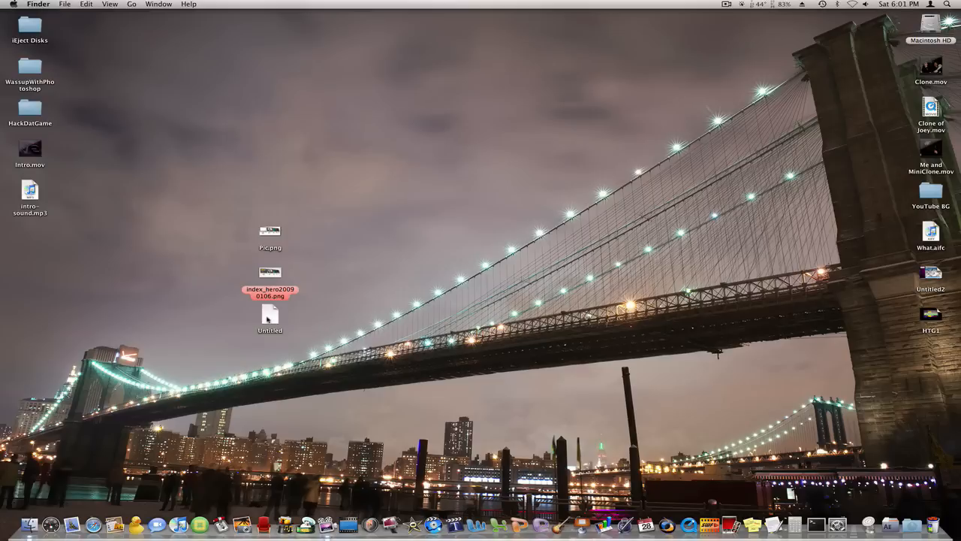
pyautogui.moveTo(267, 319); pyautogui.dragTo(388, 278)
pyautogui.click(387, 308)
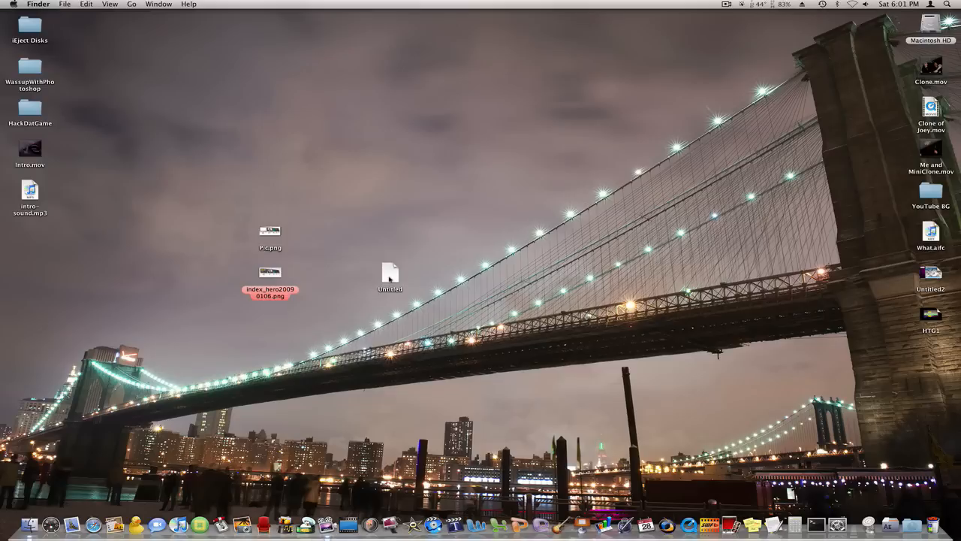
pyautogui.click(389, 278)
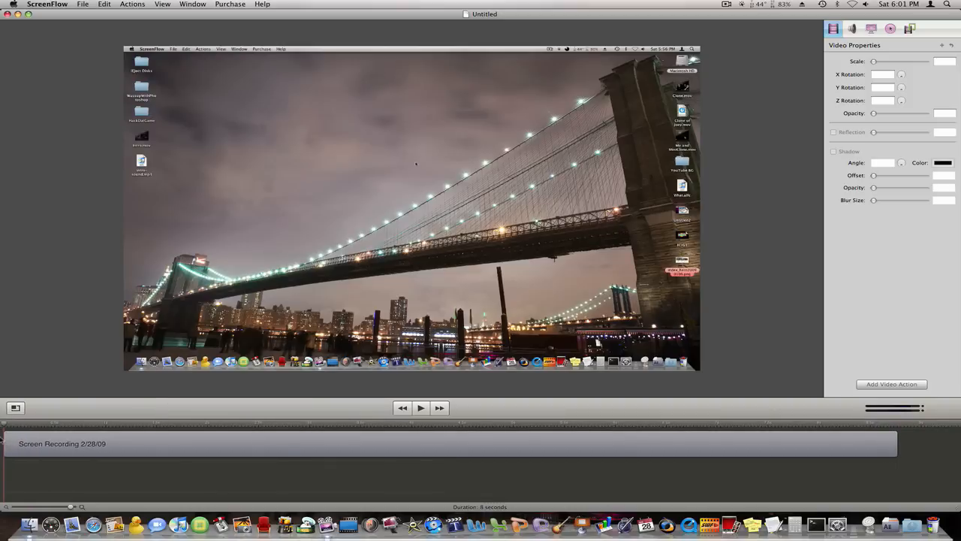
pyautogui.moveTo(5, 423)
pyautogui.mouseDown()
pyautogui.moveTo(604, 426)
pyautogui.moveTo(64, 418)
pyautogui.moveTo(206, 453)
pyautogui.moveTo(573, 470)
pyautogui.moveTo(24, 472)
pyautogui.moveTo(6, 428)
pyautogui.moveTo(729, 515)
pyautogui.moveTo(782, 479)
pyautogui.moveTo(545, 463)
pyautogui.moveTo(556, 476)
pyautogui.moveTo(596, 478)
pyautogui.moveTo(454, 484)
pyautogui.moveTo(4, 464)
pyautogui.mouseUp()
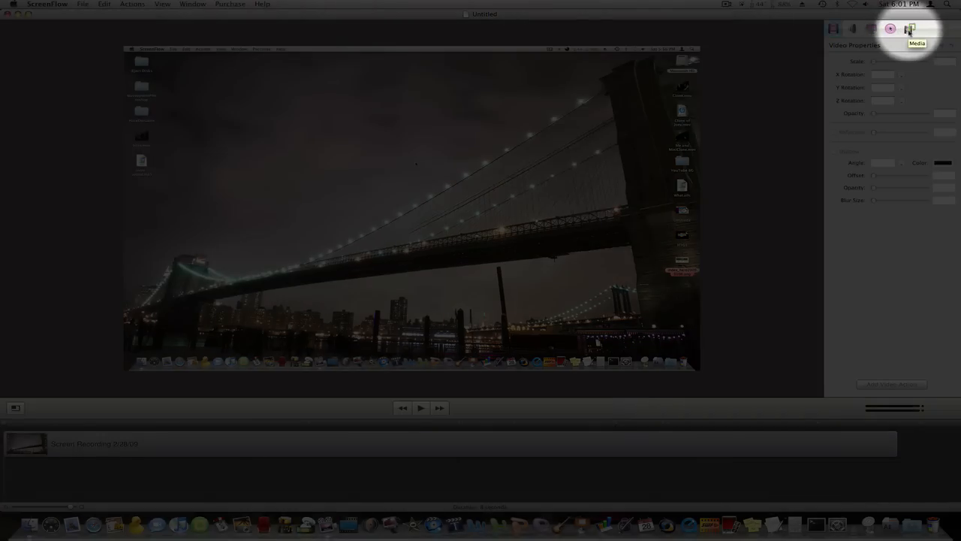
# Step: Add Pic.png from the Desktop to the project's media
pyautogui.click(909, 30)
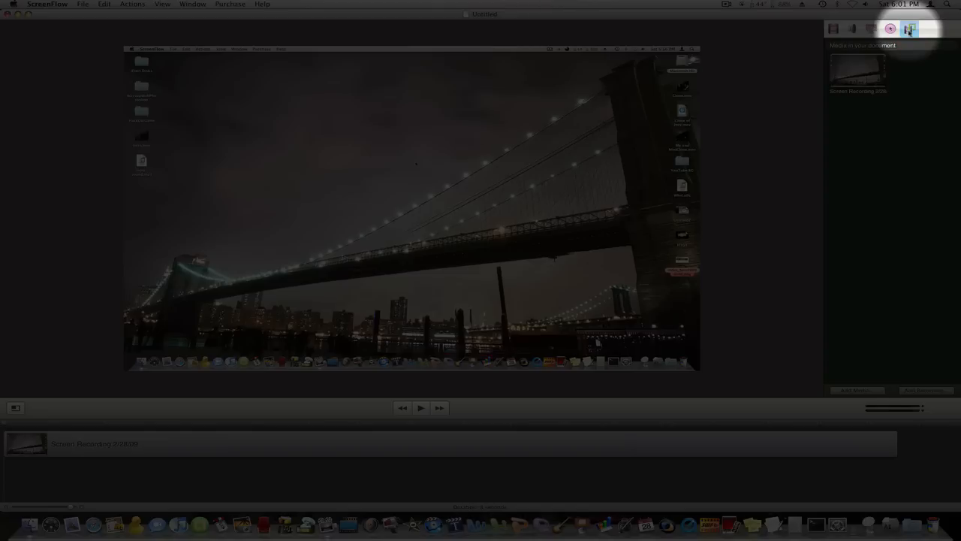
pyautogui.click(856, 390)
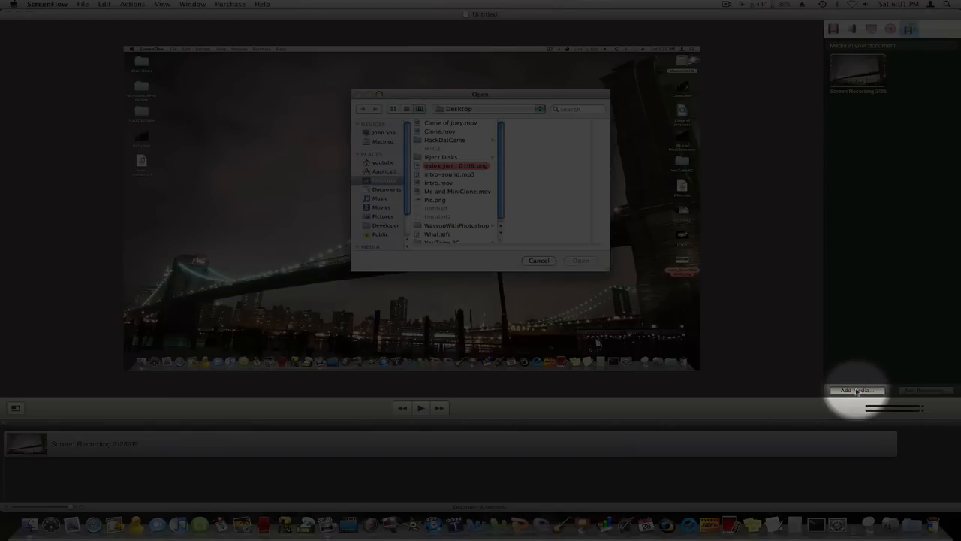
pyautogui.click(381, 181)
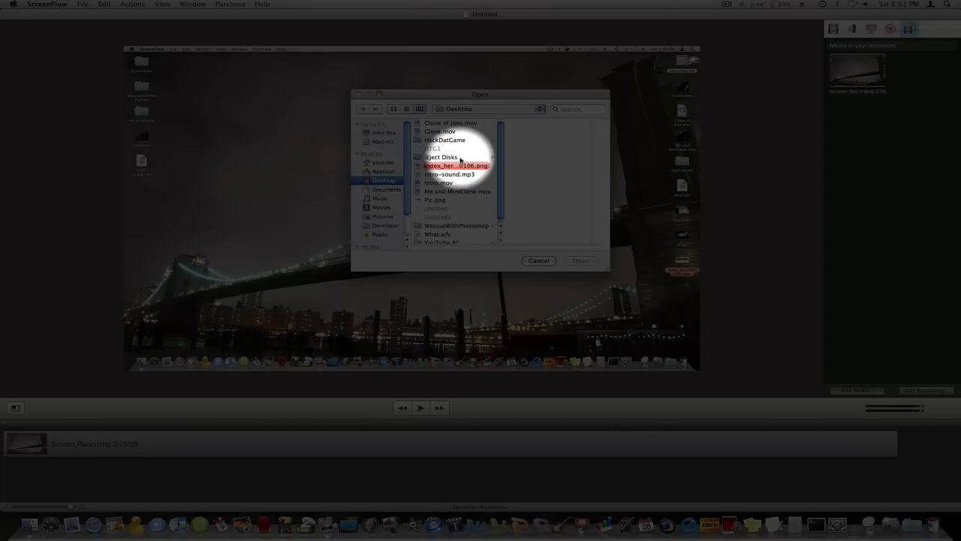
pyautogui.scroll(-1, 460, 159)
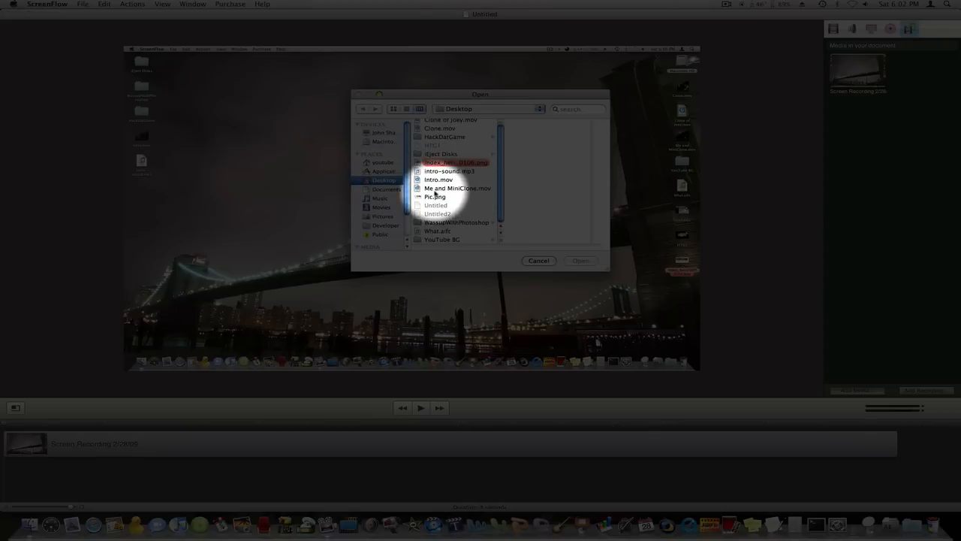
pyautogui.click(429, 197)
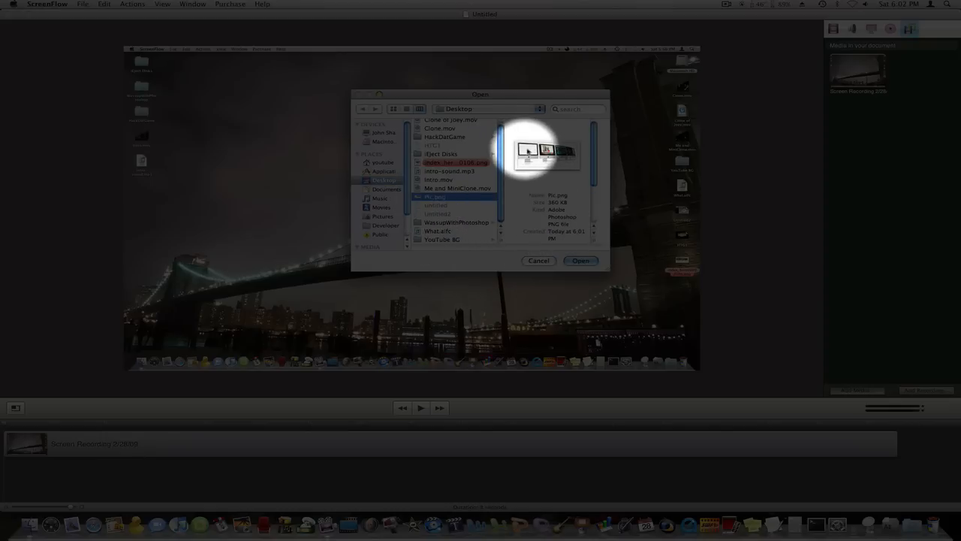
pyautogui.click(580, 261)
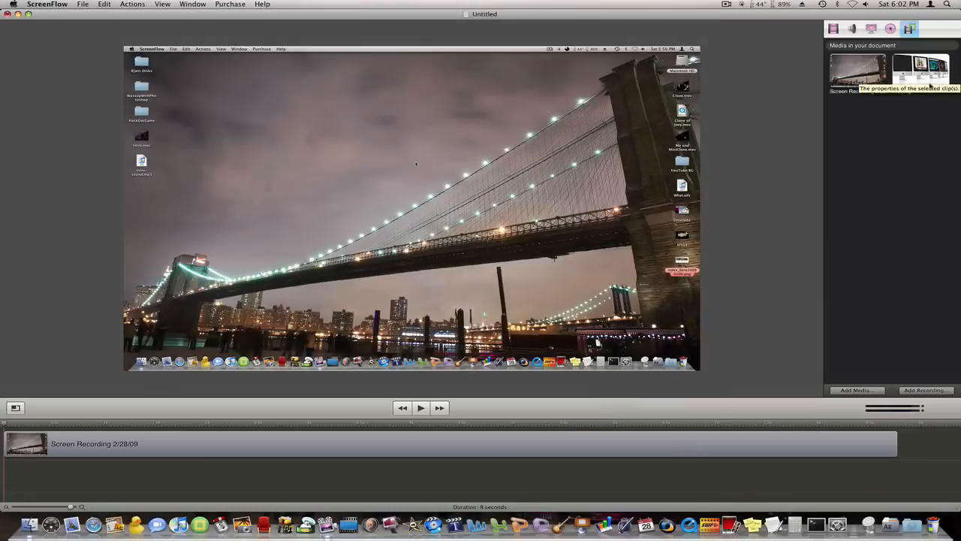
# Step: Place Pic.png on the timeline above the screen recording and extend the clip to the recording's full length
pyautogui.moveTo(920, 72); pyautogui.dragTo(36, 448)
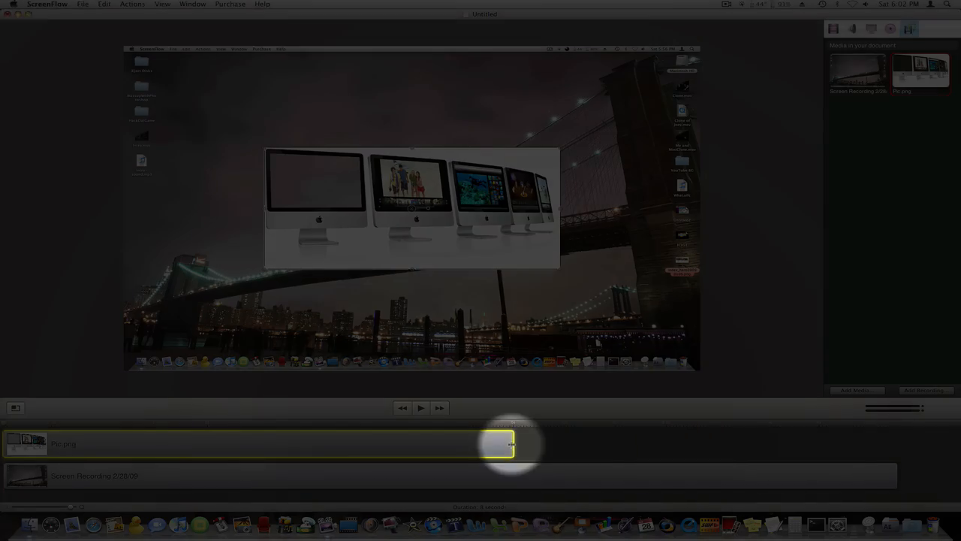
pyautogui.moveTo(512, 444); pyautogui.dragTo(890, 449)
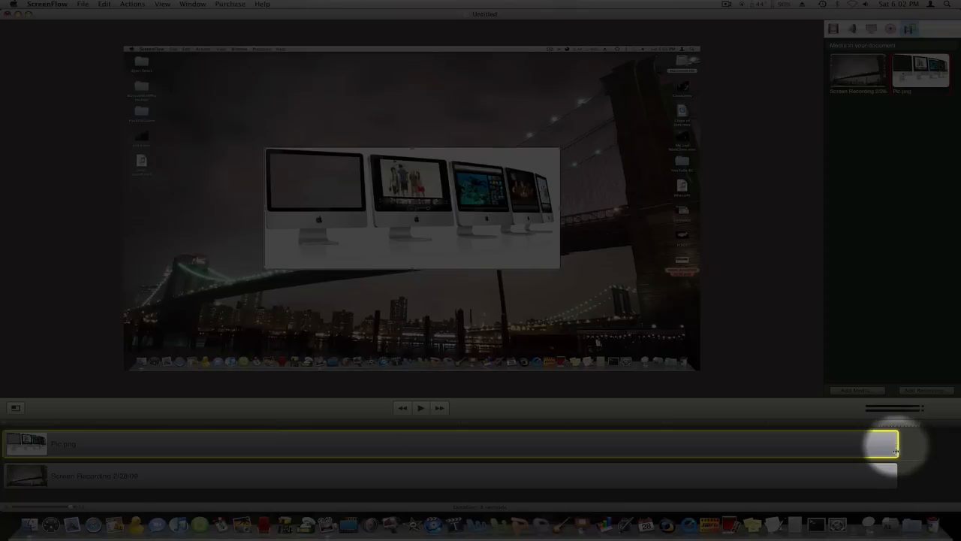
pyautogui.click(887, 472)
pyautogui.click(906, 452)
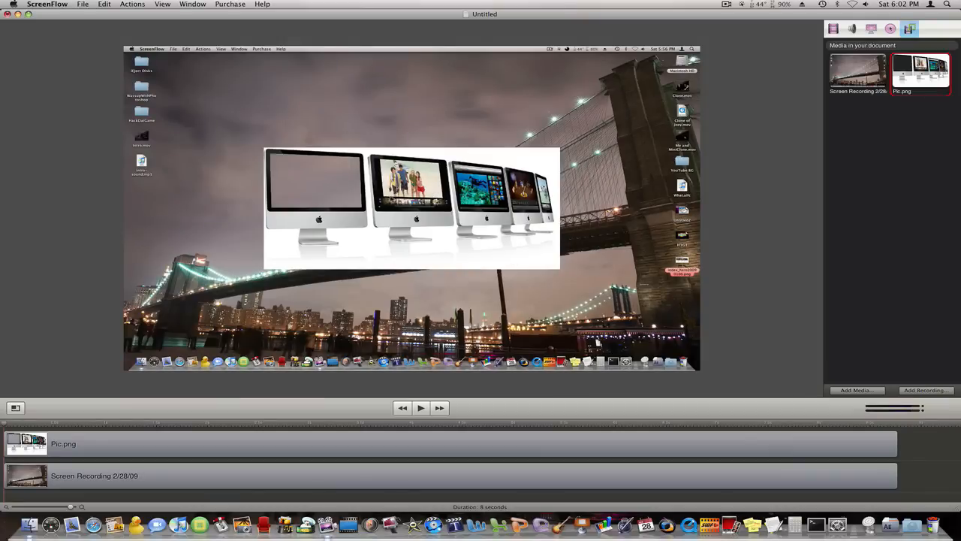
# Step: Enlarge and stretch the Pic.png image on the canvas until it fills the whole frame
pyautogui.click(411, 209)
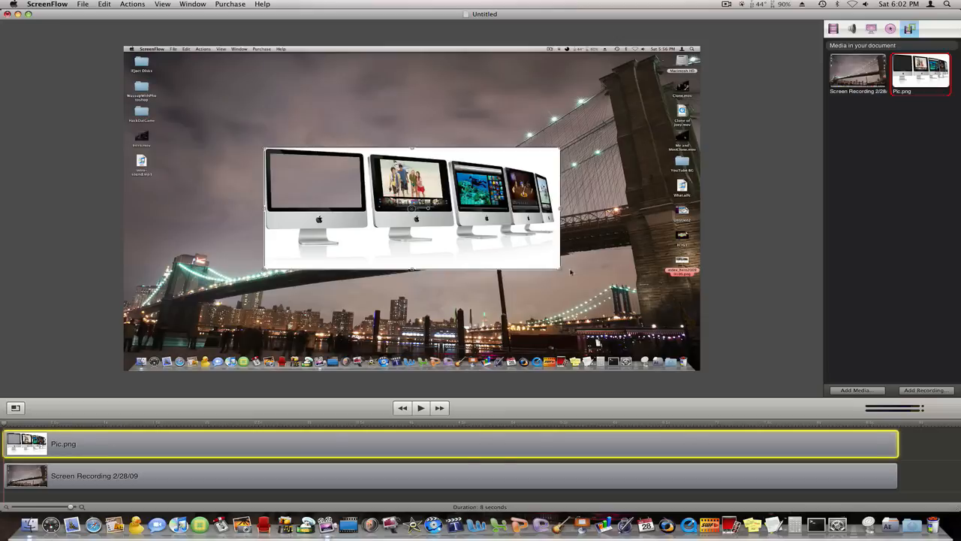
pyautogui.moveTo(571, 272); pyautogui.dragTo(651, 346)
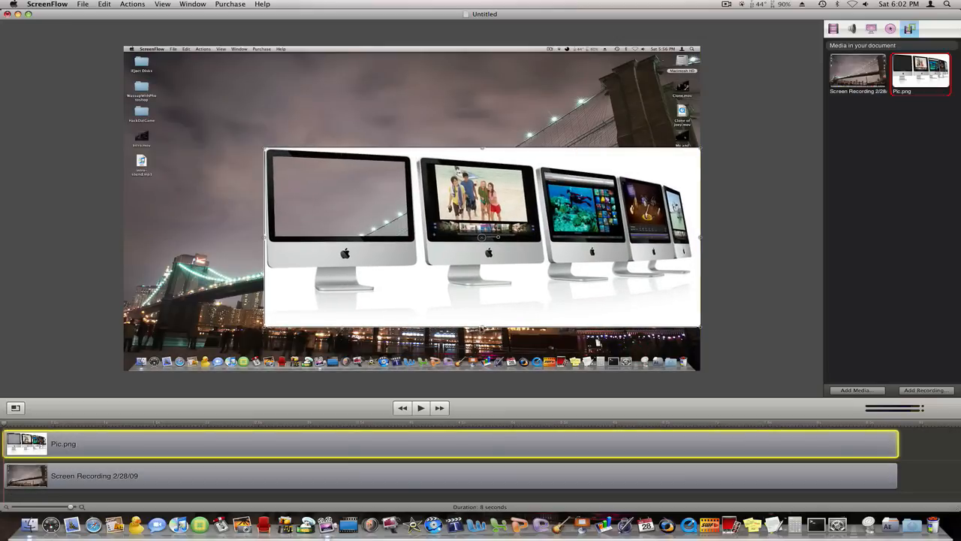
pyautogui.moveTo(482, 328); pyautogui.dragTo(485, 368)
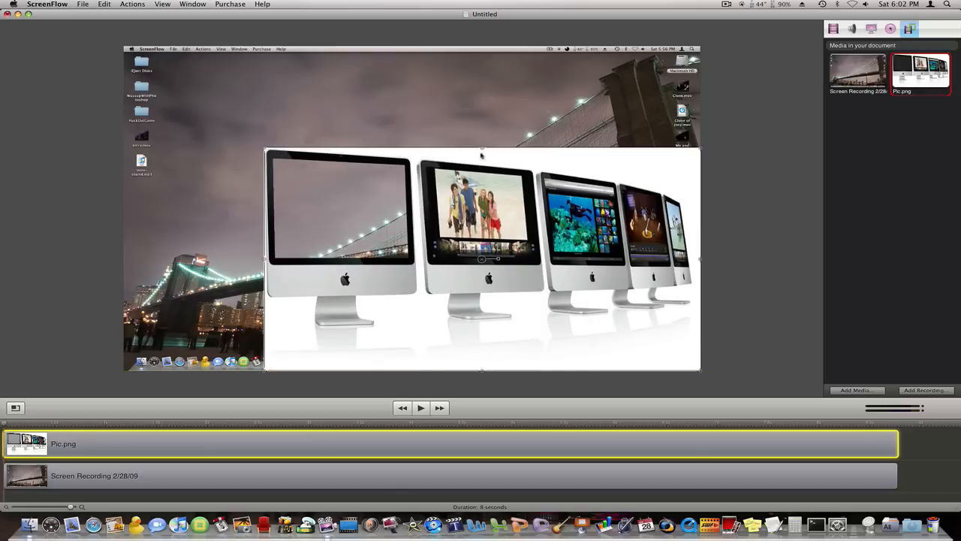
pyautogui.moveTo(483, 149); pyautogui.dragTo(488, 46)
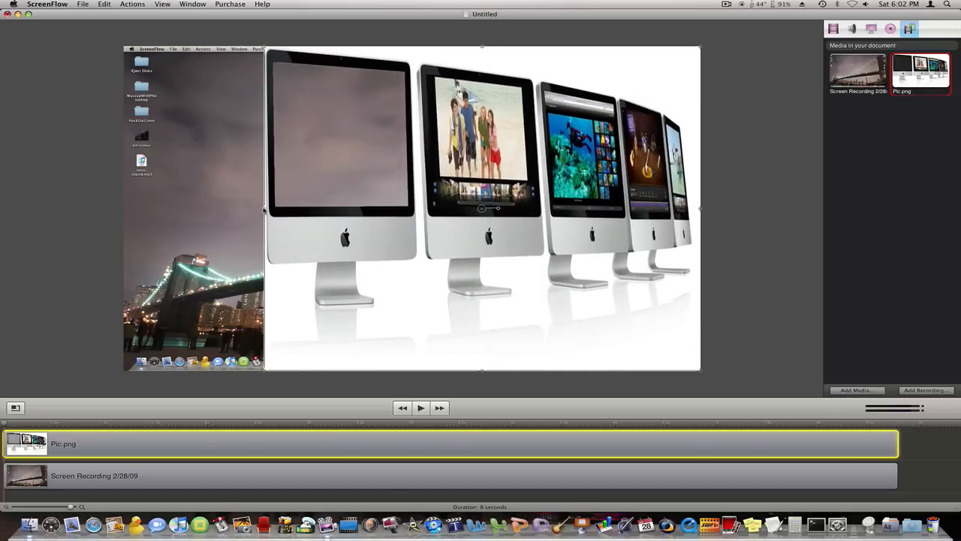
pyautogui.moveTo(264, 211); pyautogui.dragTo(124, 211)
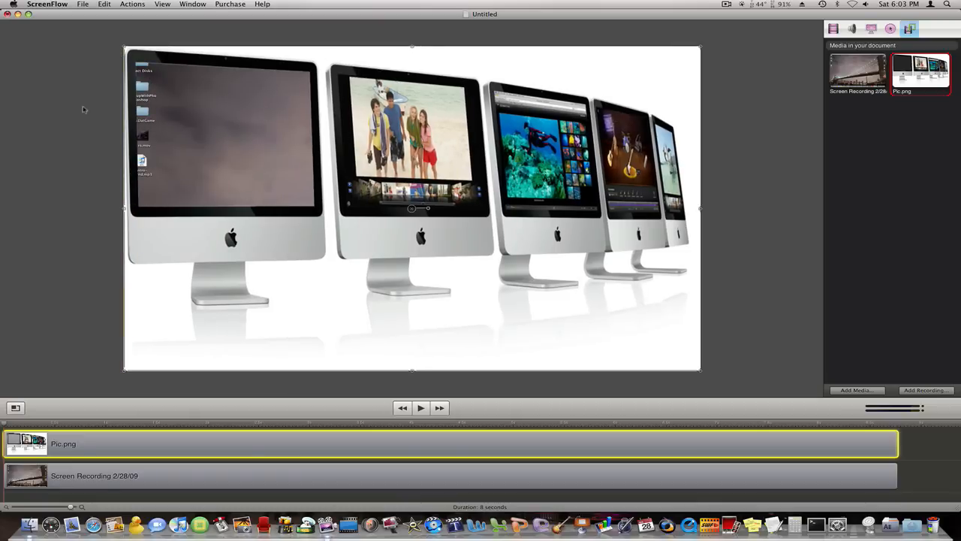
# Step: Shrink the screen recording on the canvas to fit inside the first iMac's cut-out screen, with its top edge lowered slightly
pyautogui.click(78, 477)
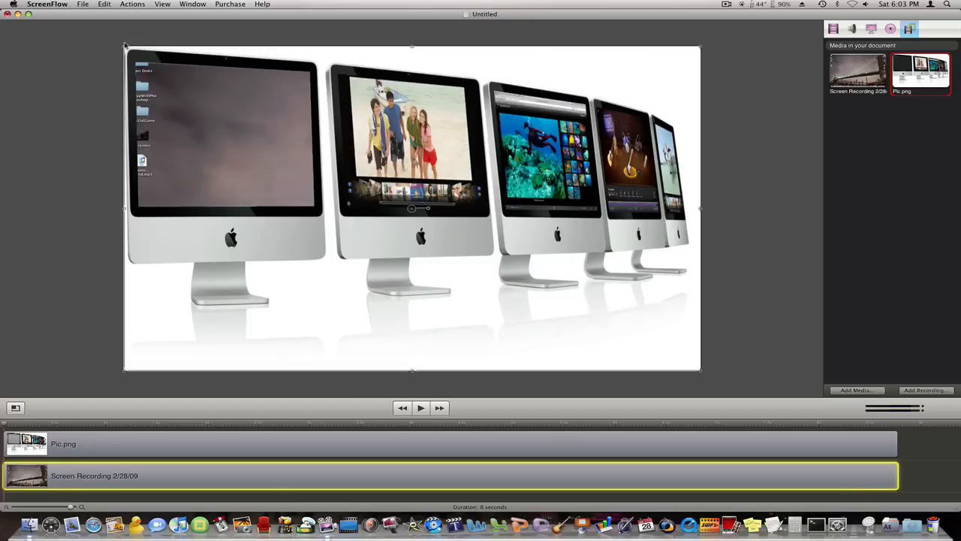
pyautogui.moveTo(125, 48); pyautogui.dragTo(136, 61)
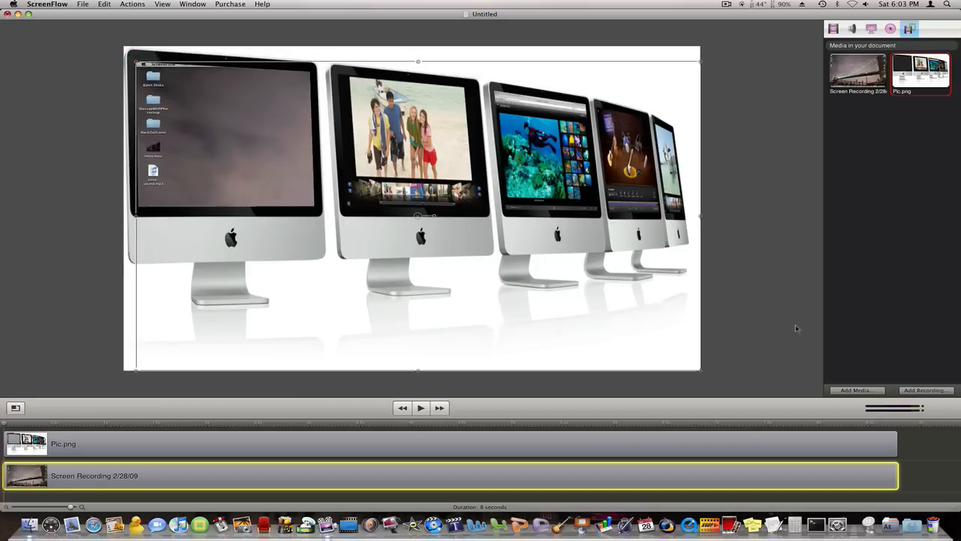
pyautogui.moveTo(701, 371); pyautogui.dragTo(316, 208)
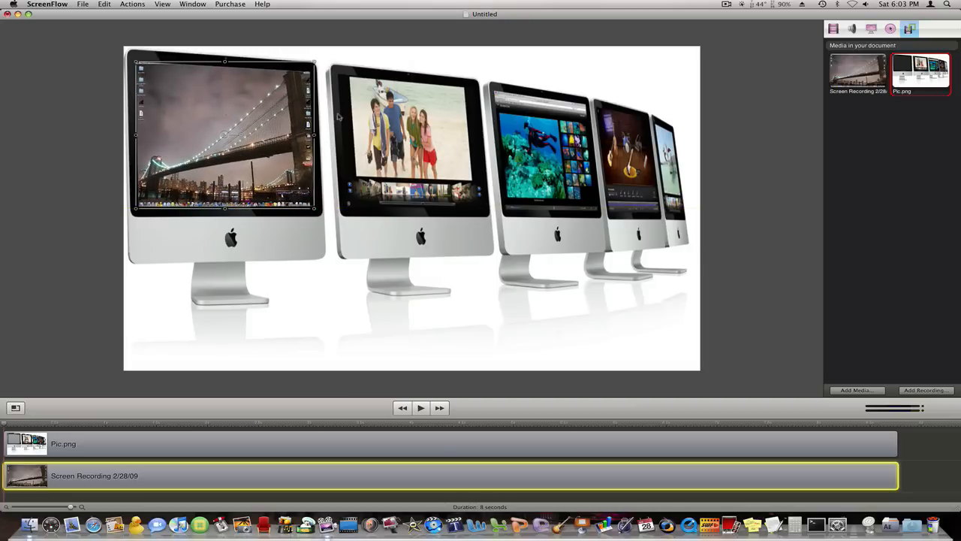
pyautogui.moveTo(224, 64); pyautogui.dragTo(225, 75)
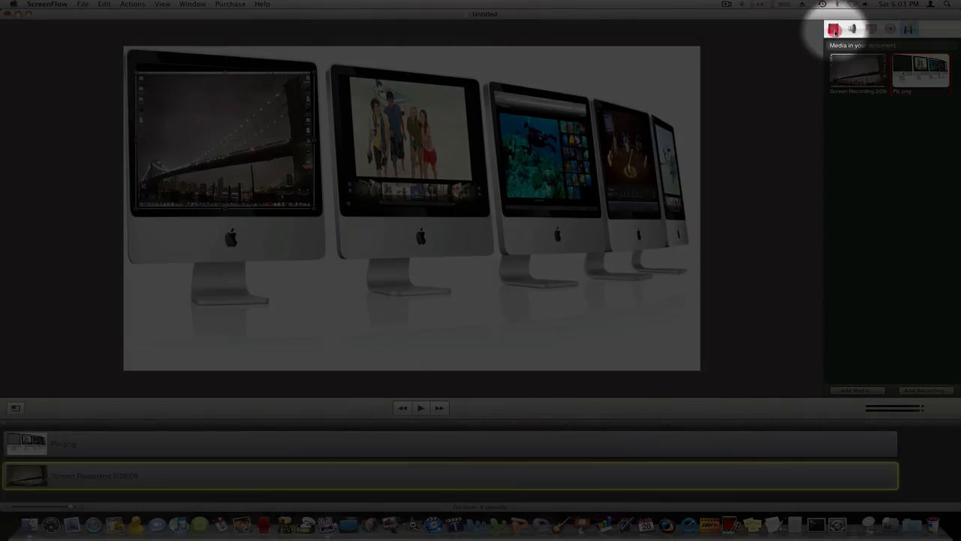
# Step: Rotate the screen recording slightly about the Y axis in its video properties to match the first iMac's perspective
pyautogui.click(833, 29)
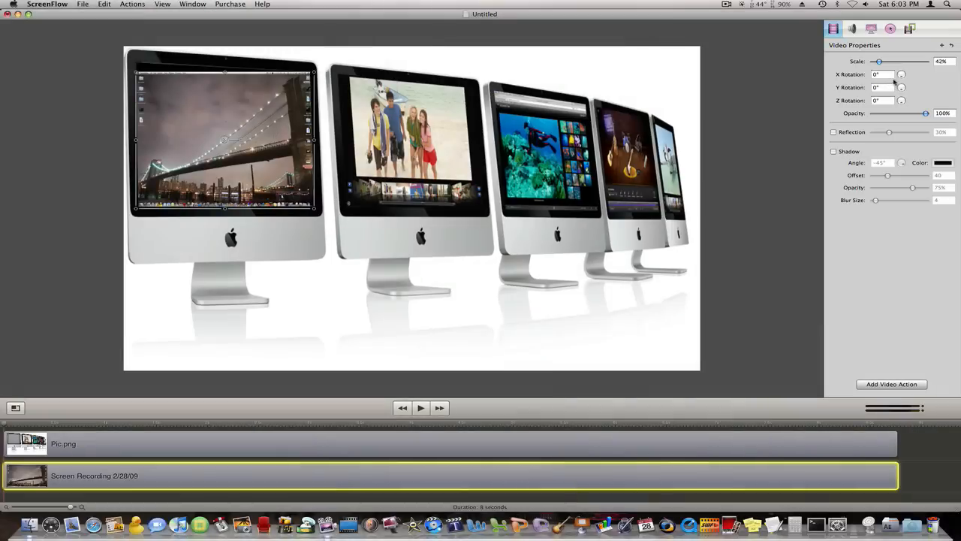
pyautogui.click(901, 76)
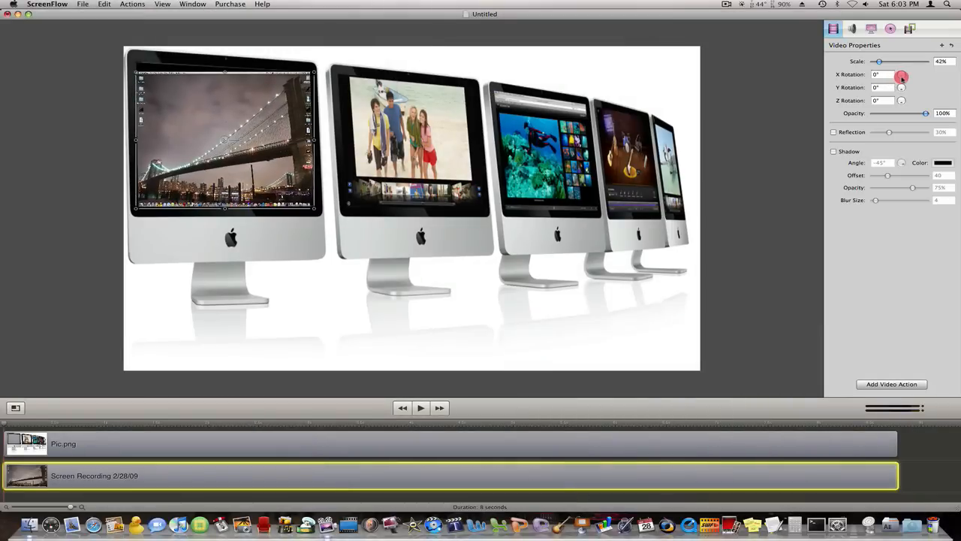
pyautogui.moveTo(903, 89); pyautogui.dragTo(902, 90)
pyautogui.click(169, 147)
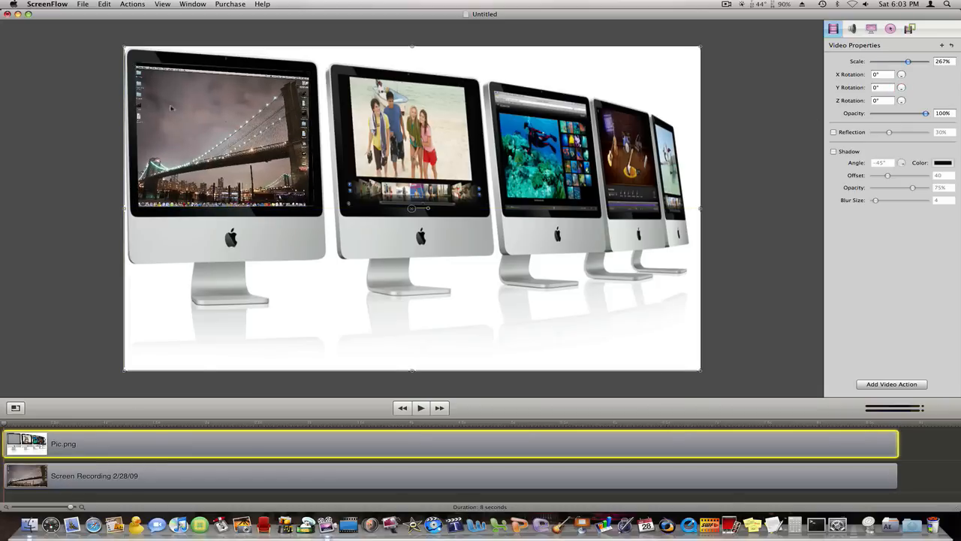
pyautogui.click(180, 482)
pyautogui.click(187, 143)
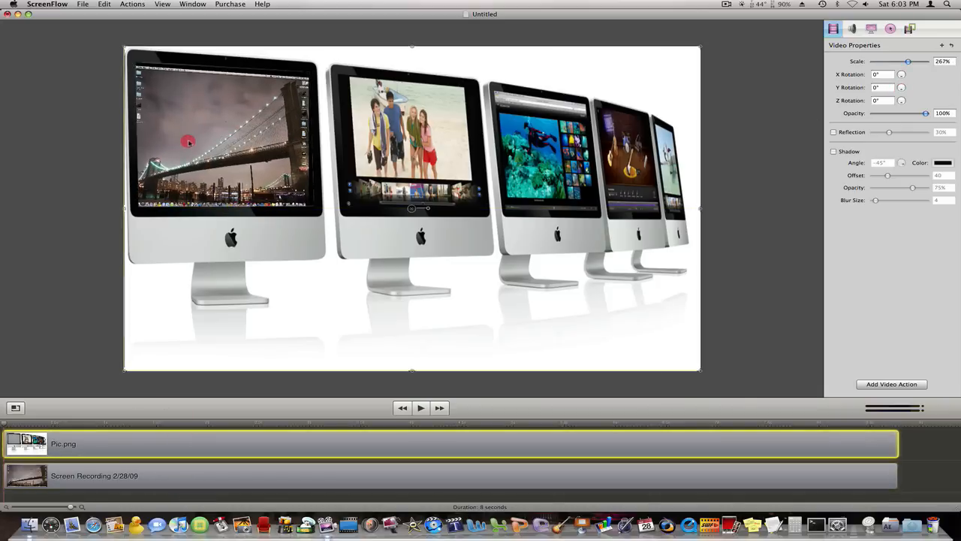
pyautogui.click(126, 479)
pyautogui.click(171, 119)
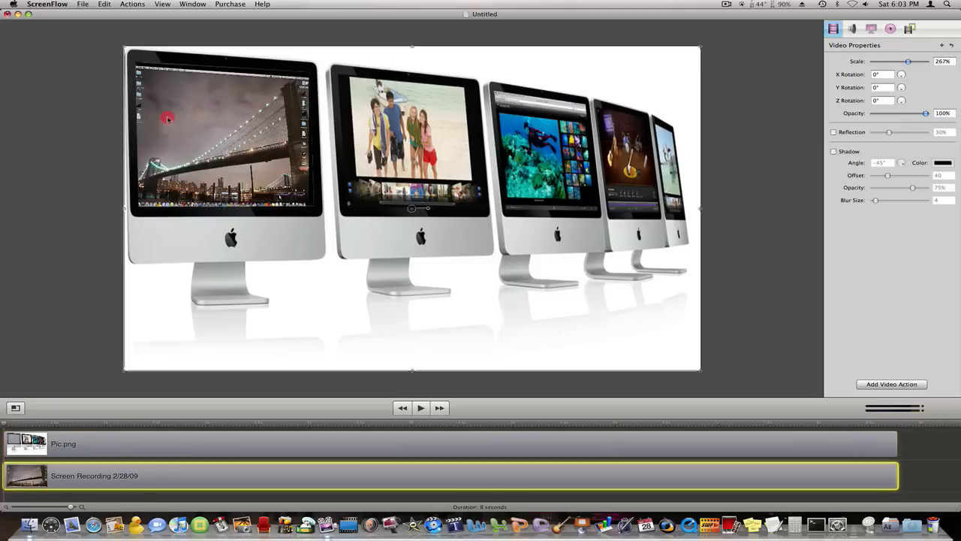
pyautogui.click(150, 483)
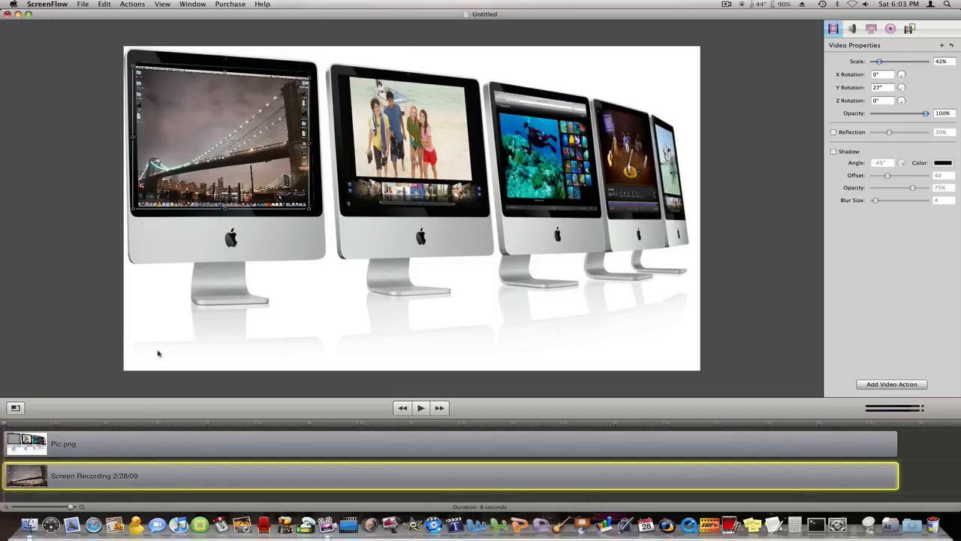
pyautogui.press('Up')
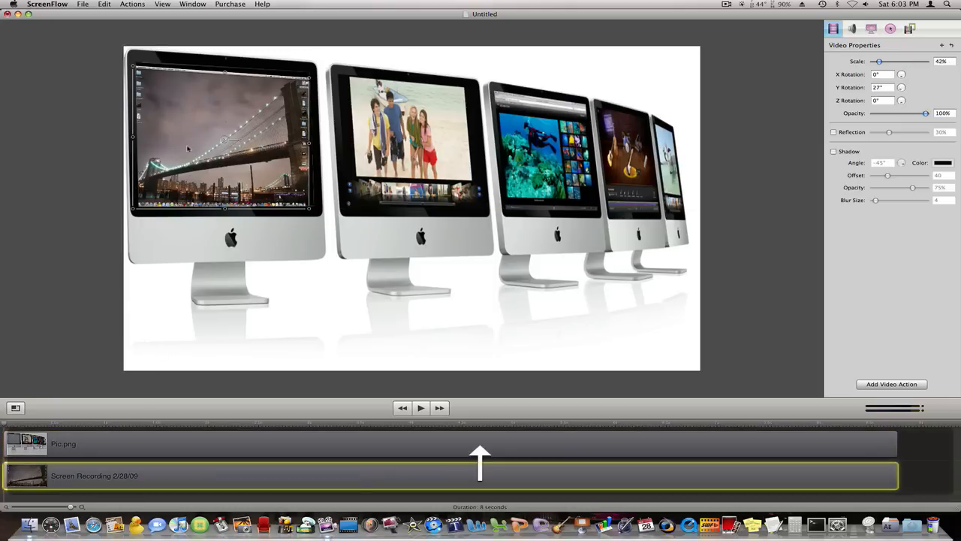
pyautogui.click(196, 141)
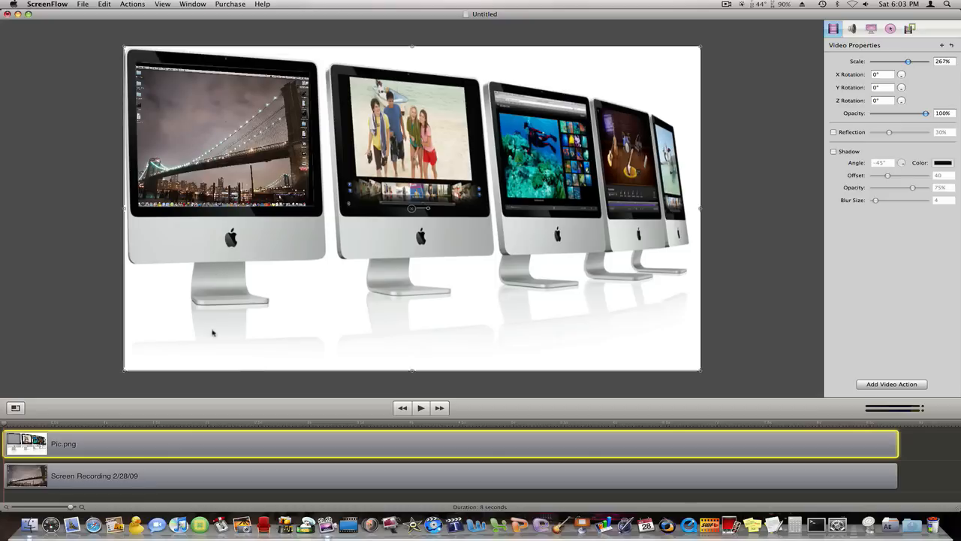
# Step: Resize the screen recording horizontally, stretching its right edge slightly outward and pulling its left edge slightly inward
pyautogui.click(159, 475)
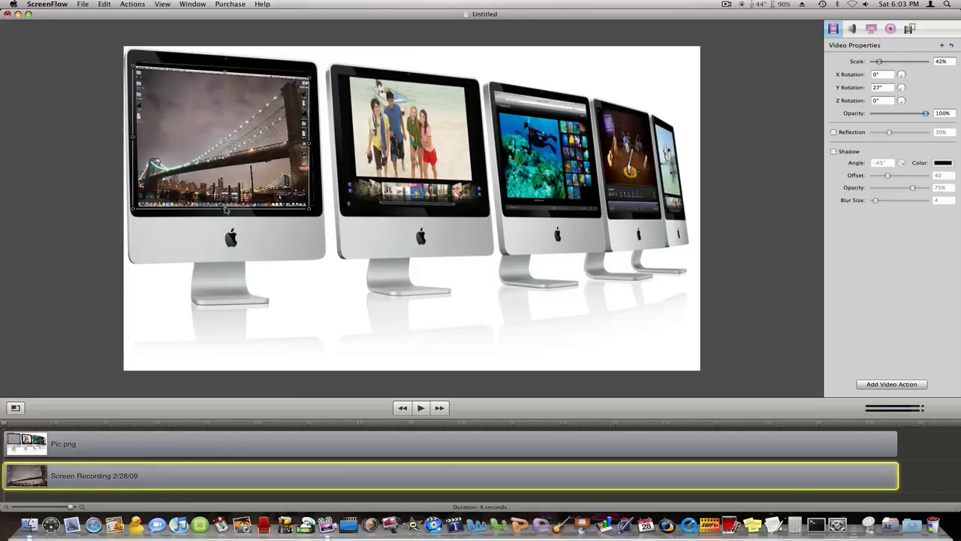
pyautogui.moveTo(225, 210); pyautogui.dragTo(227, 211)
pyautogui.moveTo(310, 145); pyautogui.dragTo(314, 144)
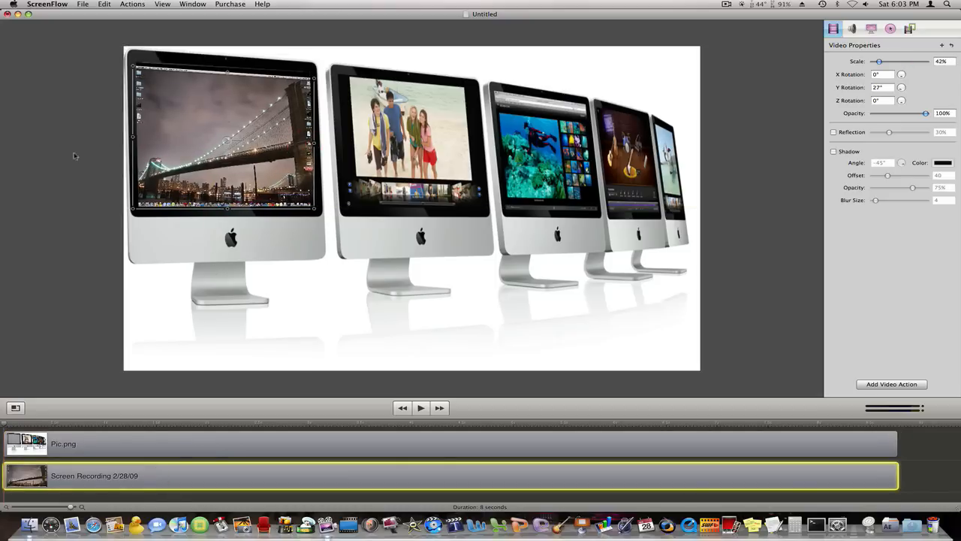
pyautogui.moveTo(132, 137); pyautogui.dragTo(138, 137)
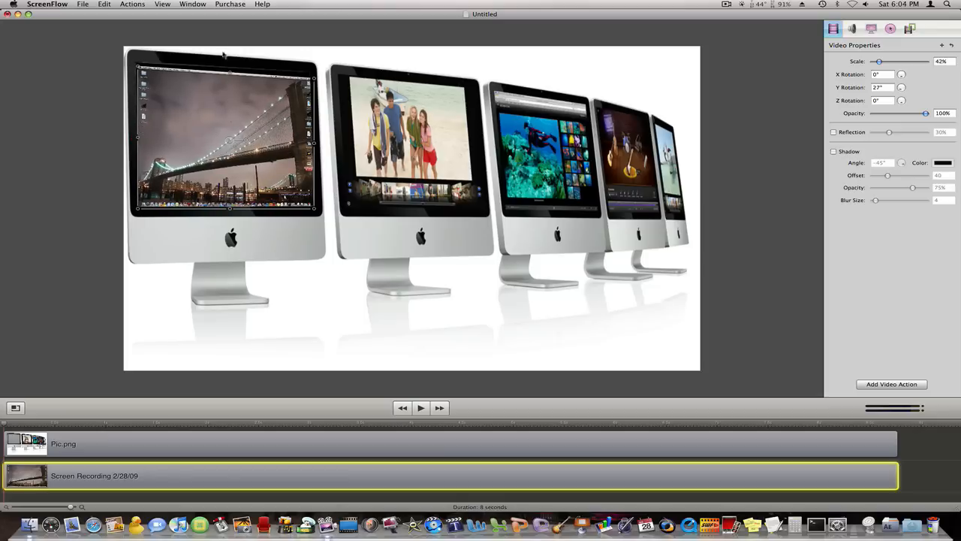
# Step: Raise the screen recording's top edge slightly so it fills the height of the first iMac's cut-out screen
pyautogui.moveTo(229, 75); pyautogui.dragTo(230, 68)
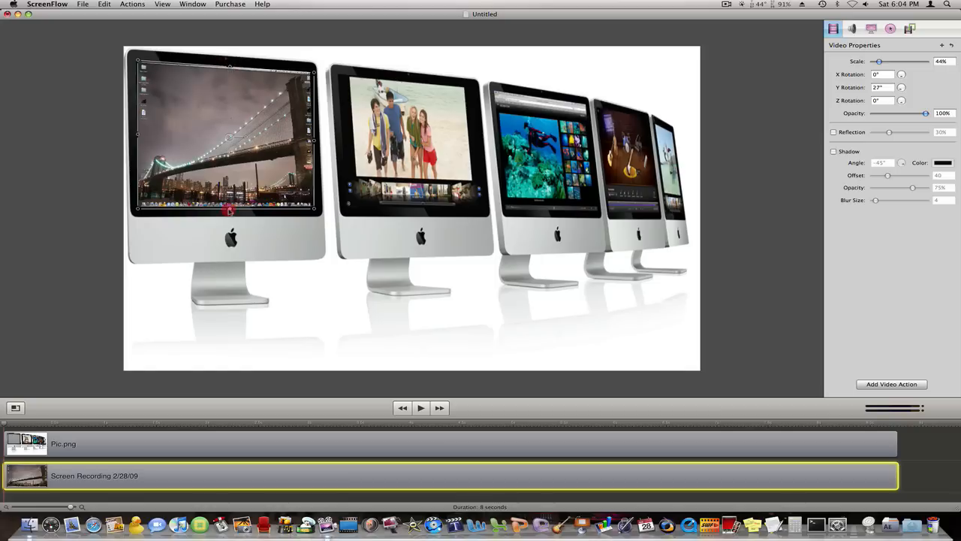
pyautogui.moveTo(229, 212); pyautogui.dragTo(229, 213)
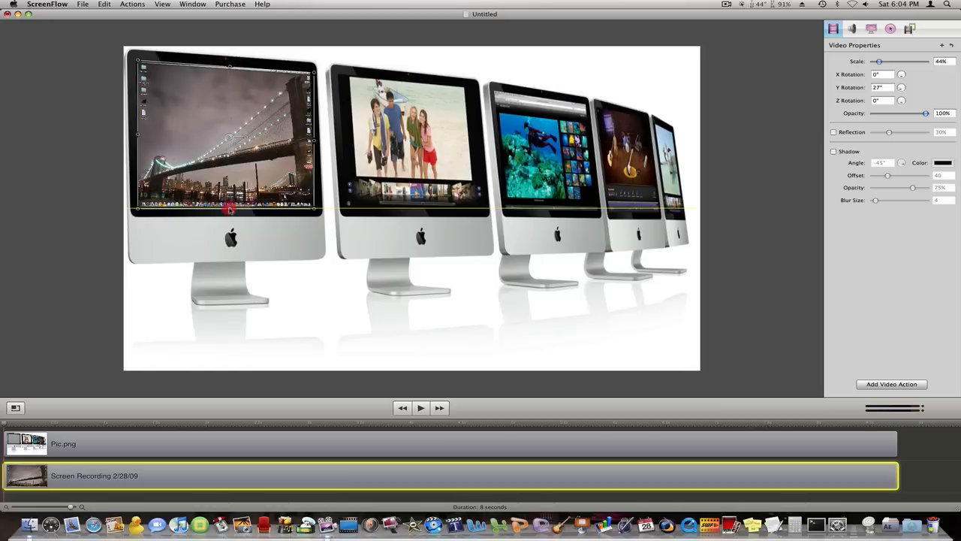
pyautogui.moveTo(229, 210); pyautogui.dragTo(229, 210)
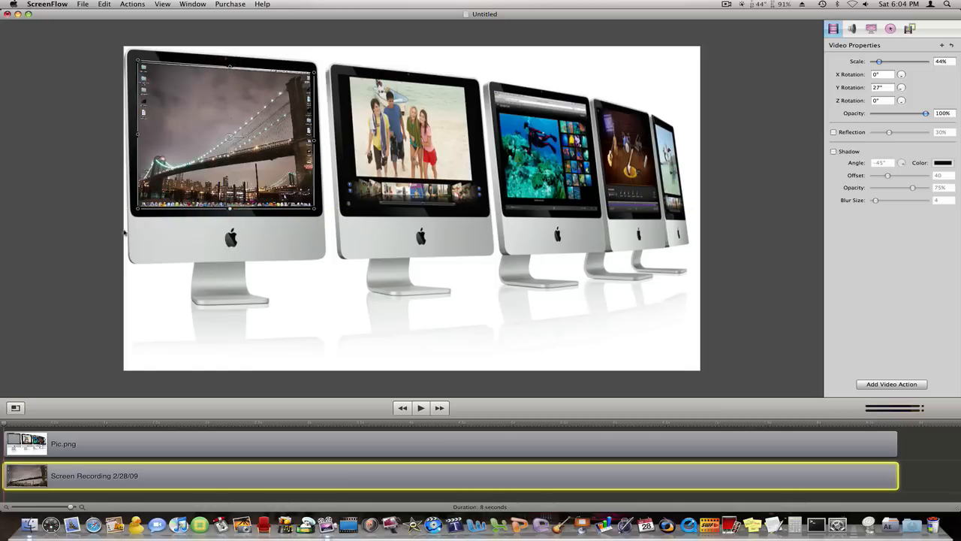
pyautogui.click(52, 236)
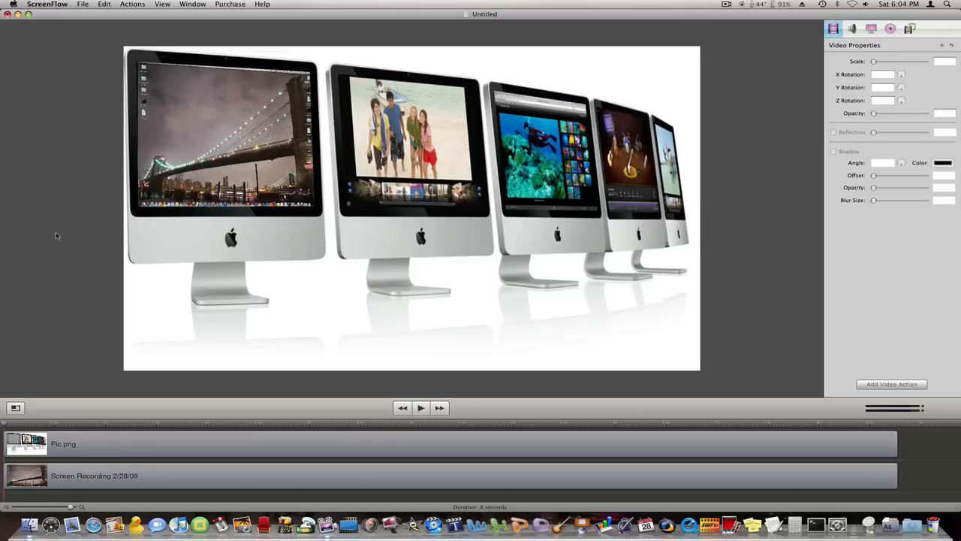
# Step: Fine-tune the screen recording's width in the cut-out, moving its left edge slightly outward and its right edge slightly inward
pyautogui.click(216, 141)
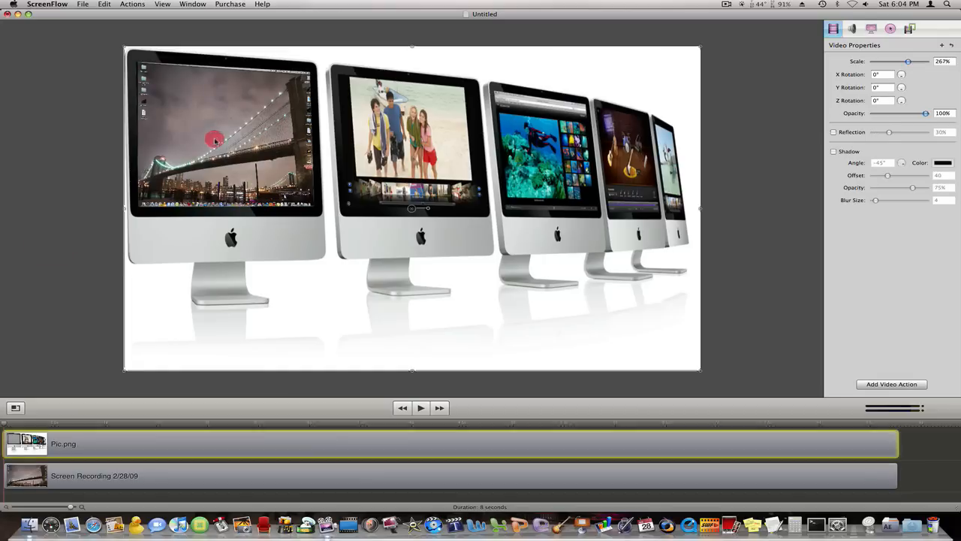
pyautogui.click(139, 476)
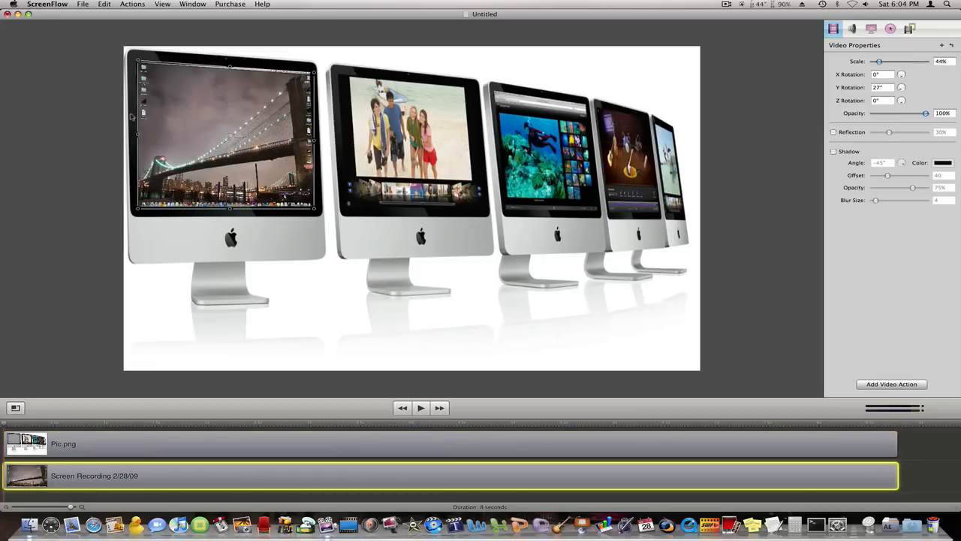
pyautogui.moveTo(138, 135); pyautogui.dragTo(136, 135)
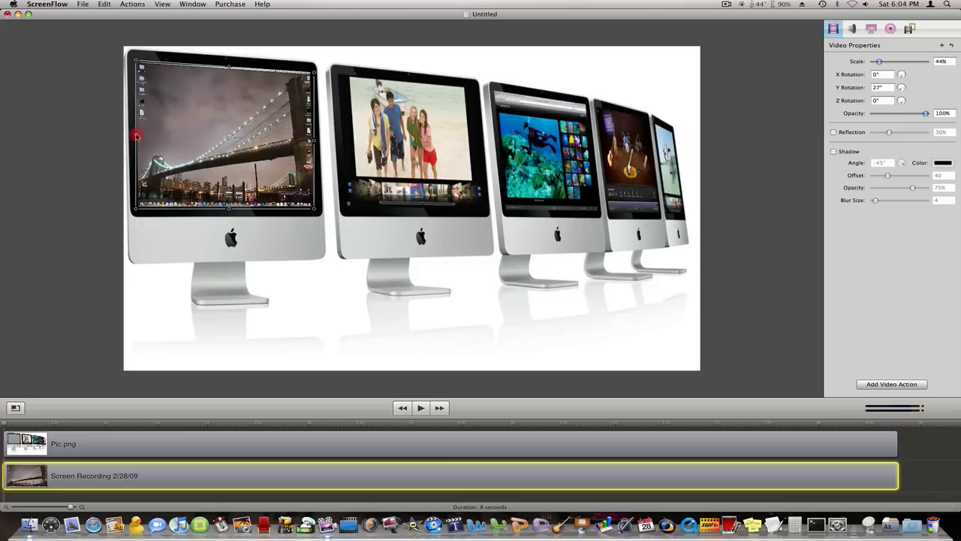
pyautogui.click(81, 144)
pyautogui.click(189, 101)
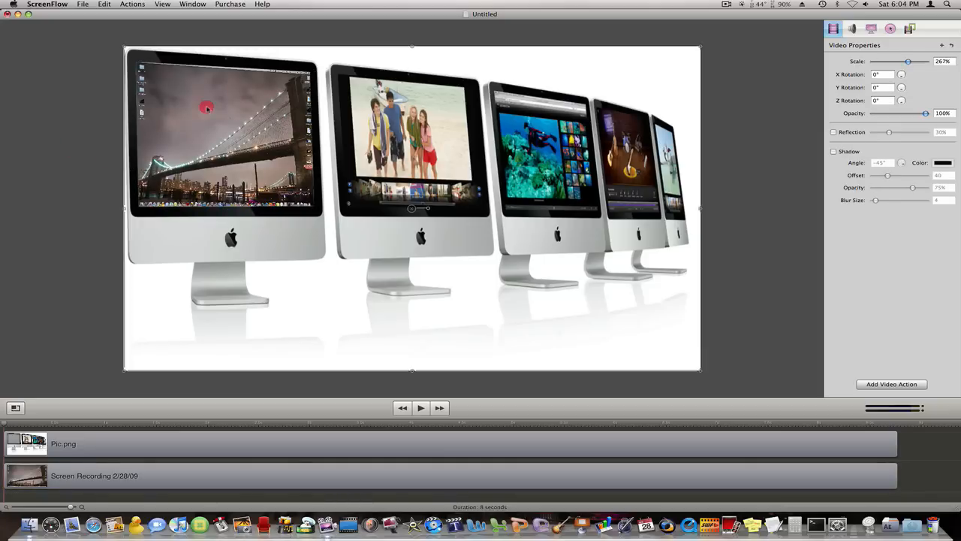
pyautogui.click(219, 471)
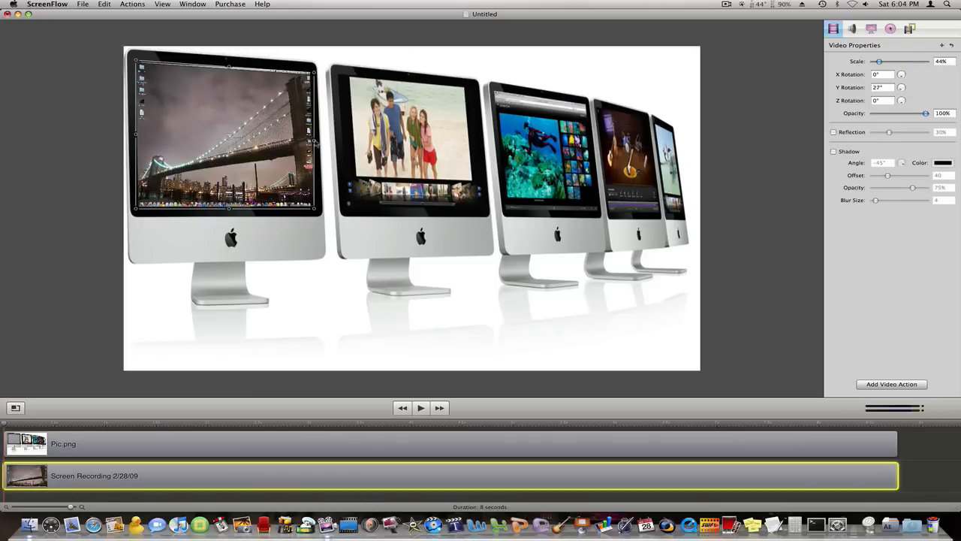
pyautogui.moveTo(315, 143); pyautogui.dragTo(310, 145)
pyautogui.click(43, 176)
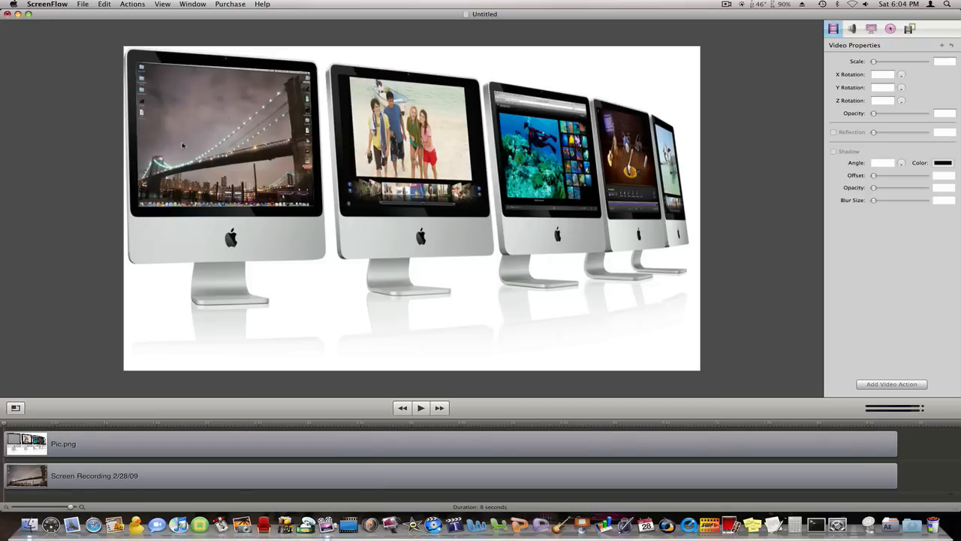
# Step: Export the project to the Desktop as Movie.mov with the Web - High preset at 50% scale
pyautogui.click(83, 3)
pyautogui.click(135, 90)
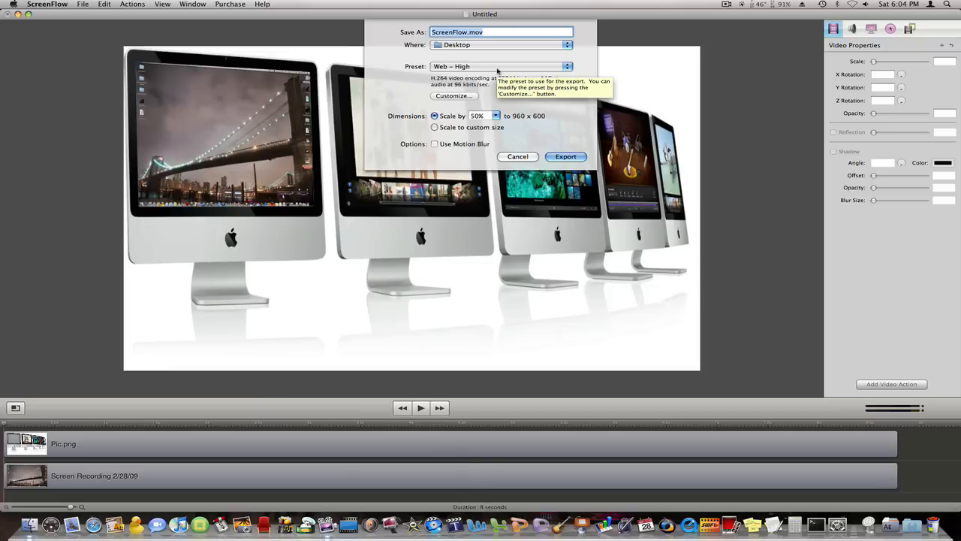
pyautogui.write('Movie.mov')
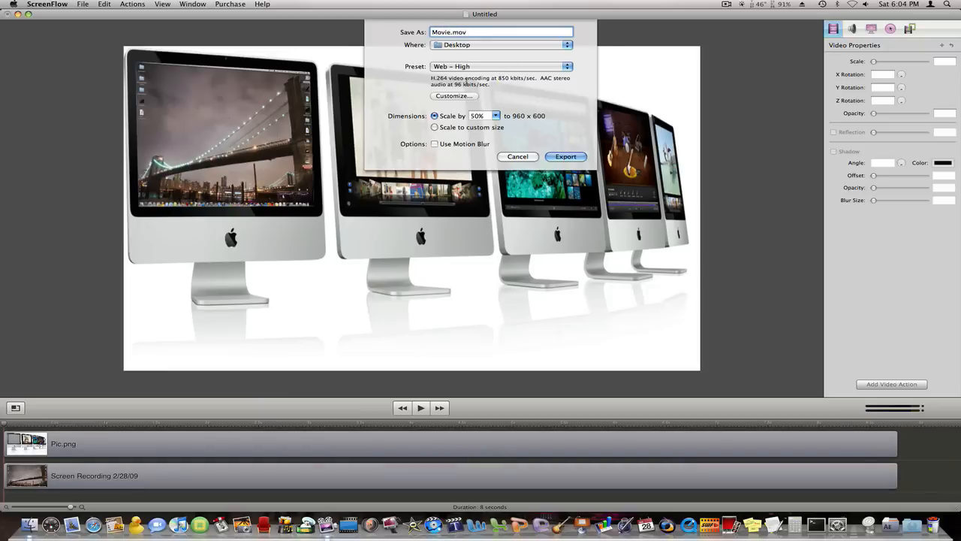
pyautogui.click(578, 157)
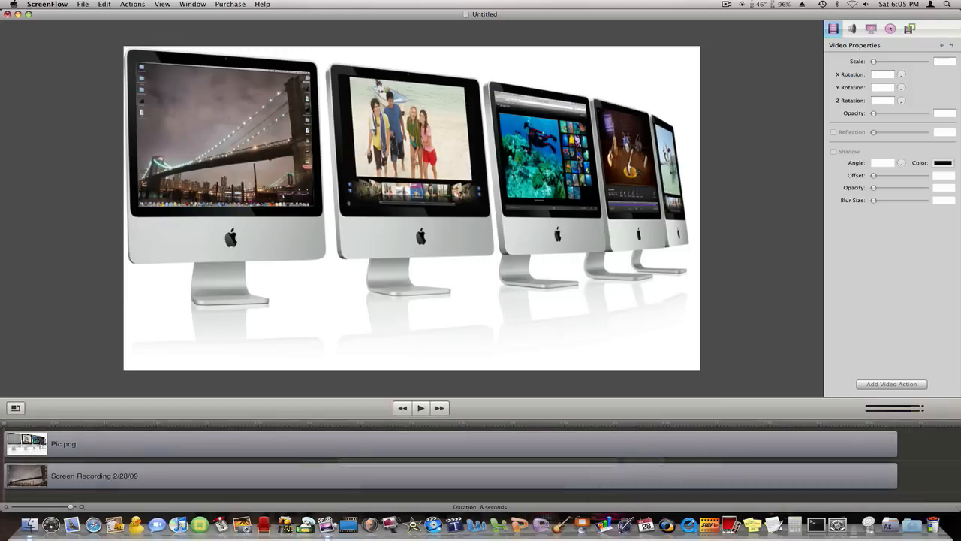
# Step: Open the exported Movie.mov from the desktop in QuickTime Player, play it to check the composite, and quit the player
pyautogui.hotkey('ctrl', 'Right')
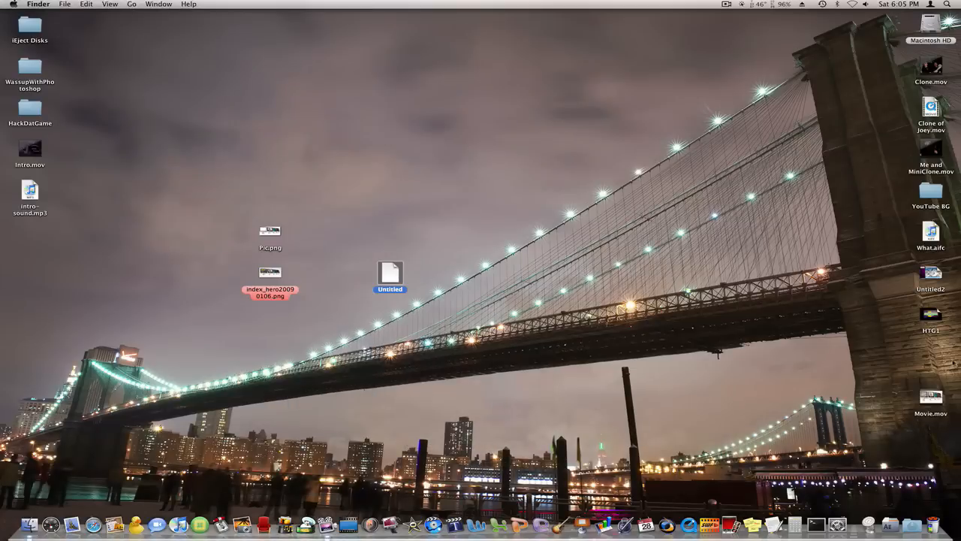
pyautogui.click(931, 398)
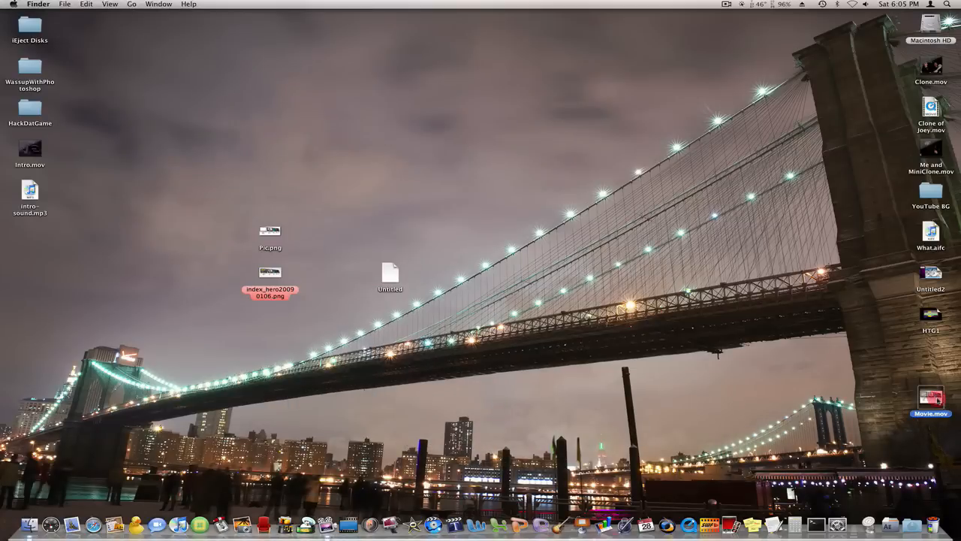
pyautogui.doubleClick(937, 397)
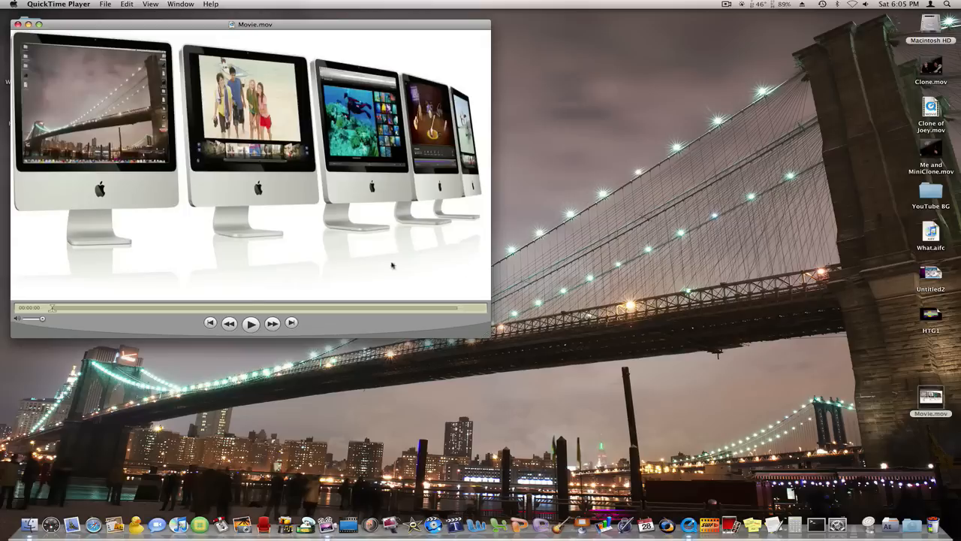
pyautogui.click(251, 324)
pyautogui.moveTo(153, 25); pyautogui.dragTo(264, 63)
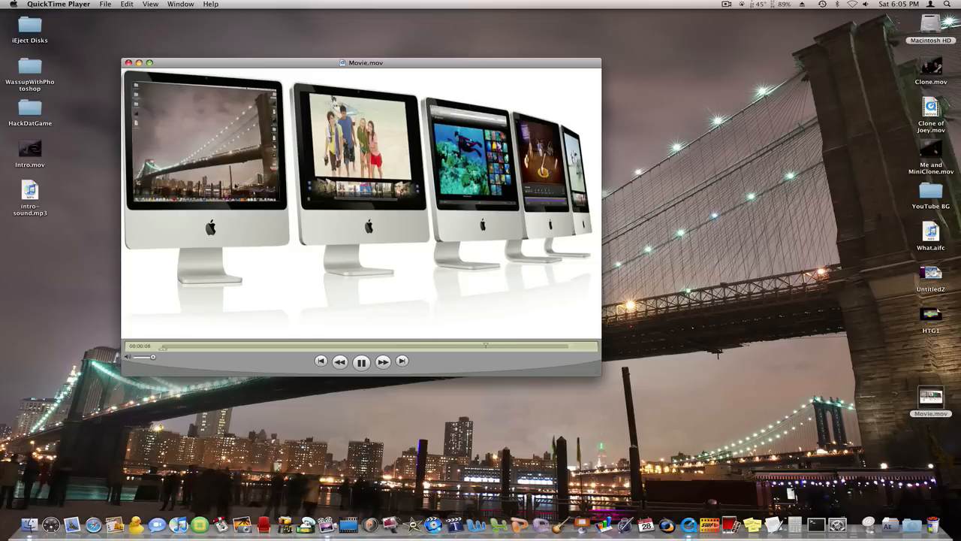
pyautogui.press('space')
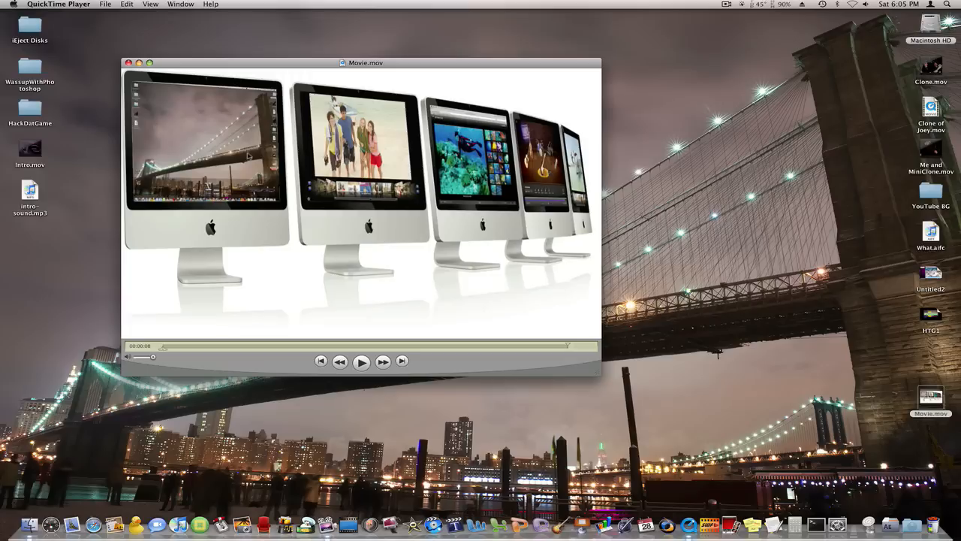
pyautogui.press('super+q')
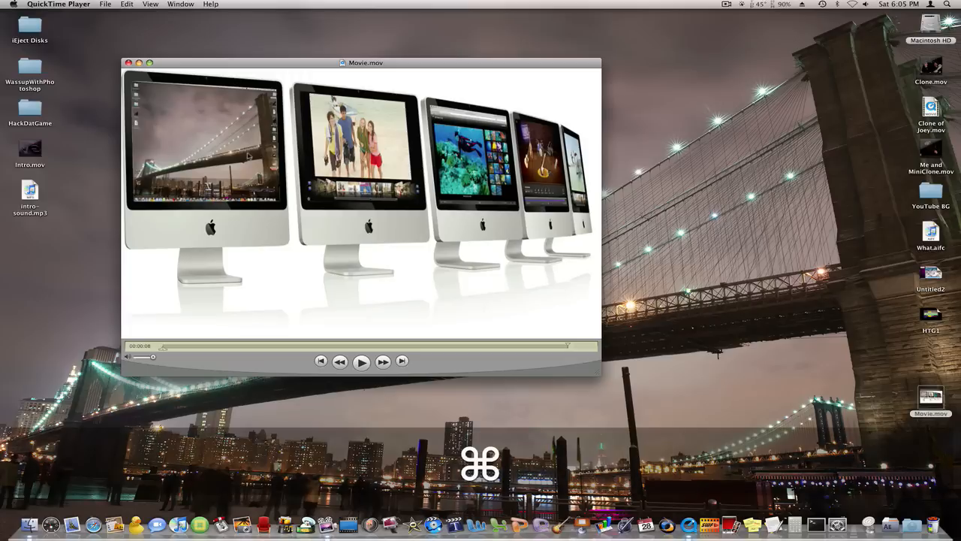